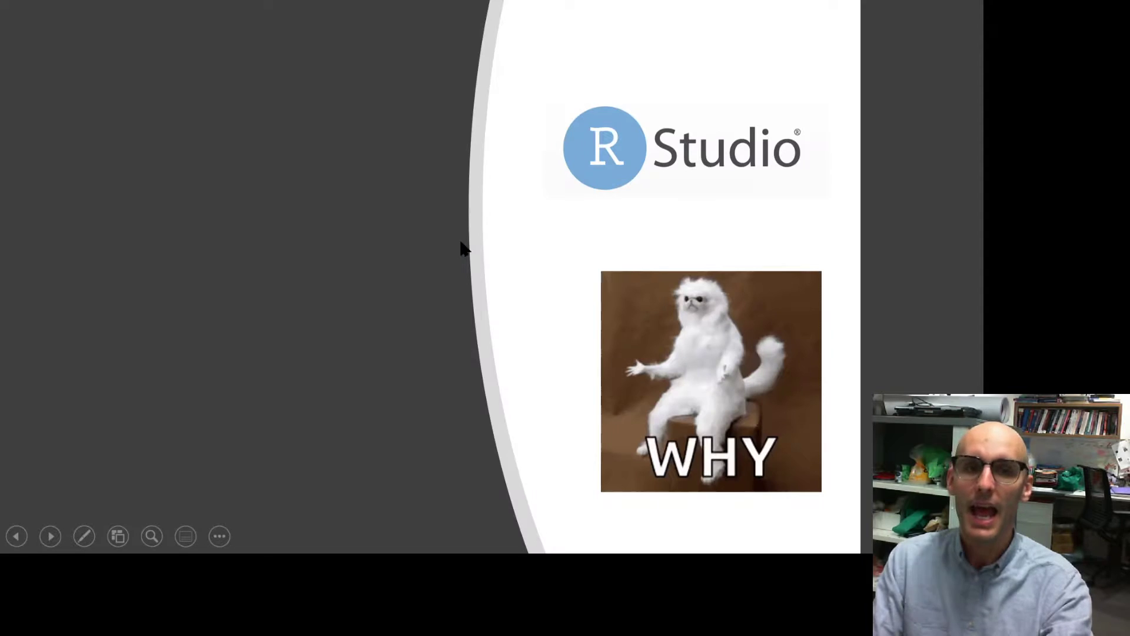
left_click(461, 243)
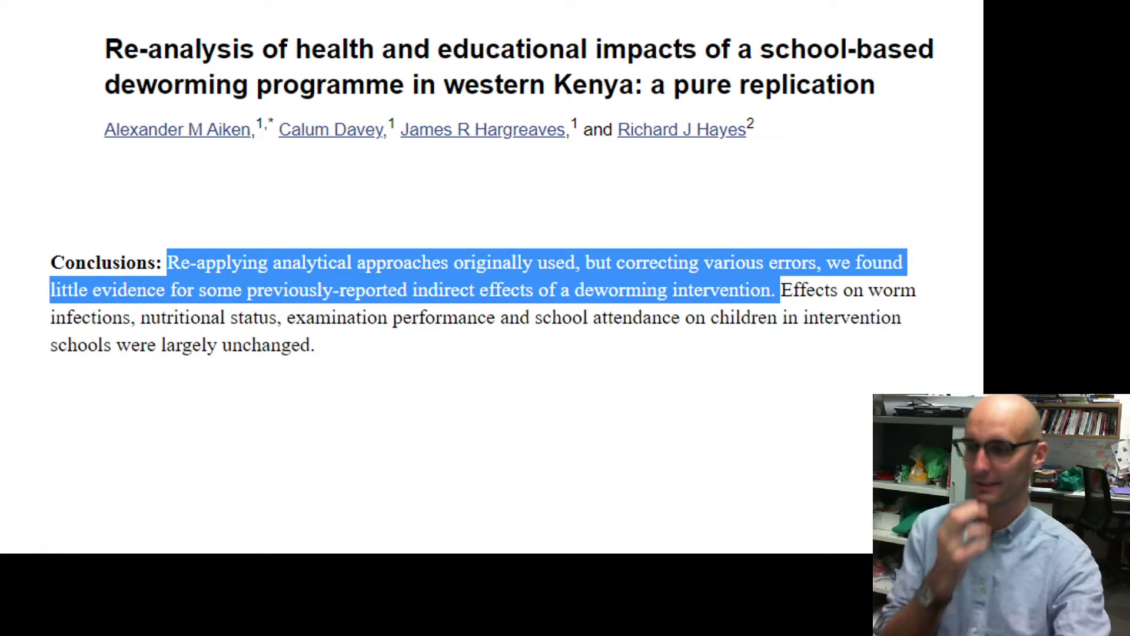
Return to jamovi and select the Treatment, ViralLoad and OxygenSaturation columns in turn
key("alt+Tab")
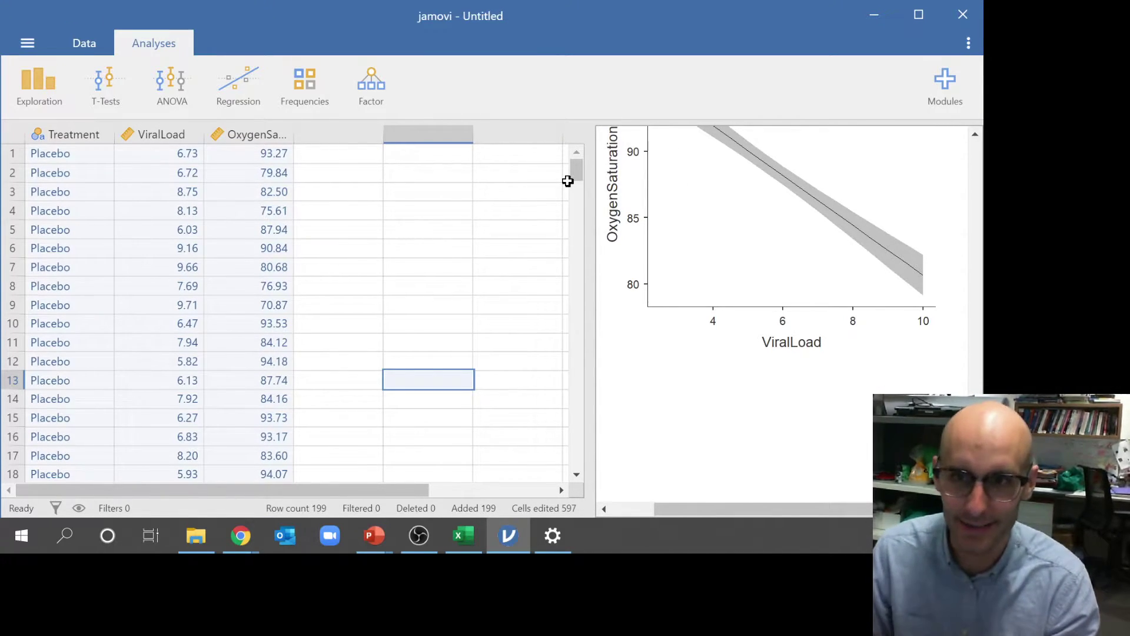
left_click(80, 135)
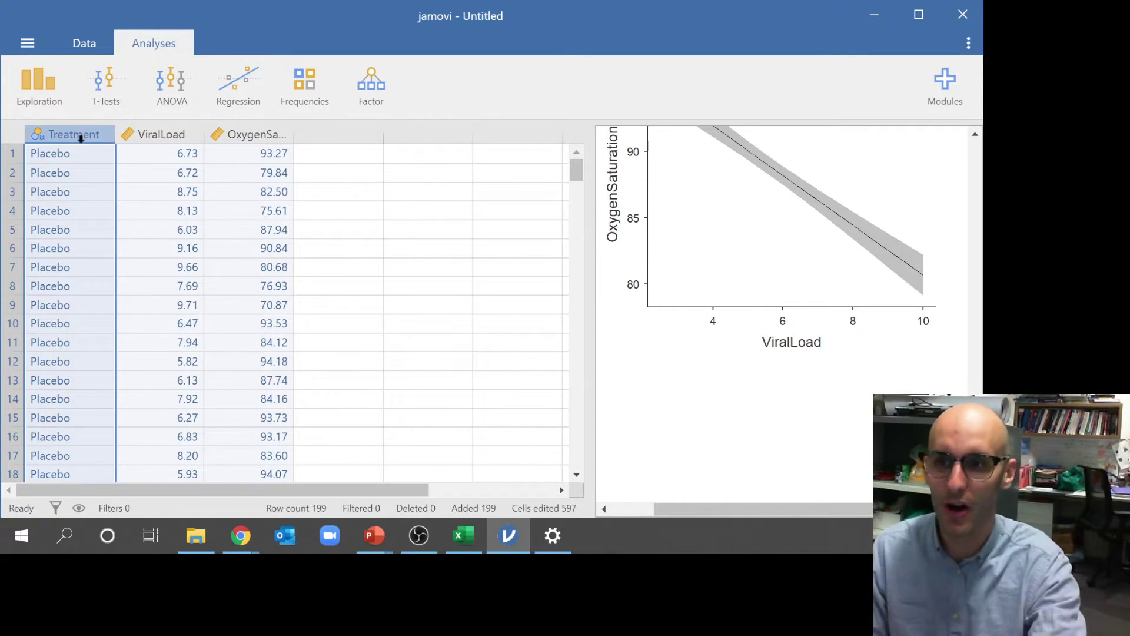
scroll(54, 173, "down", 20)
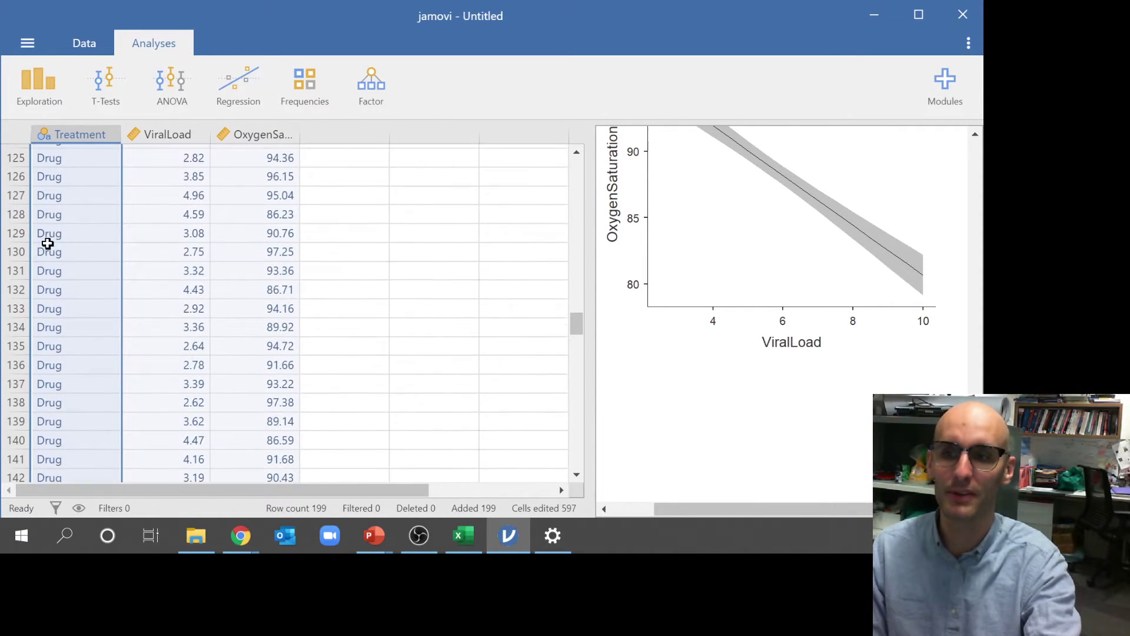
scroll(114, 284, "up", 6)
scroll(100, 277, "up", 16)
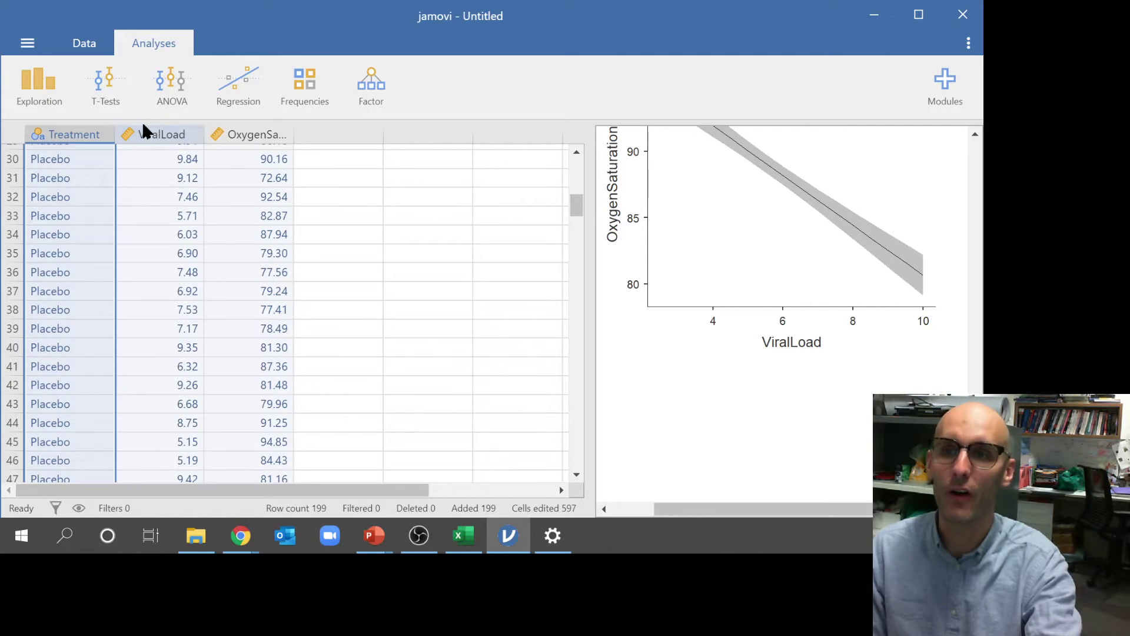
left_click(152, 135)
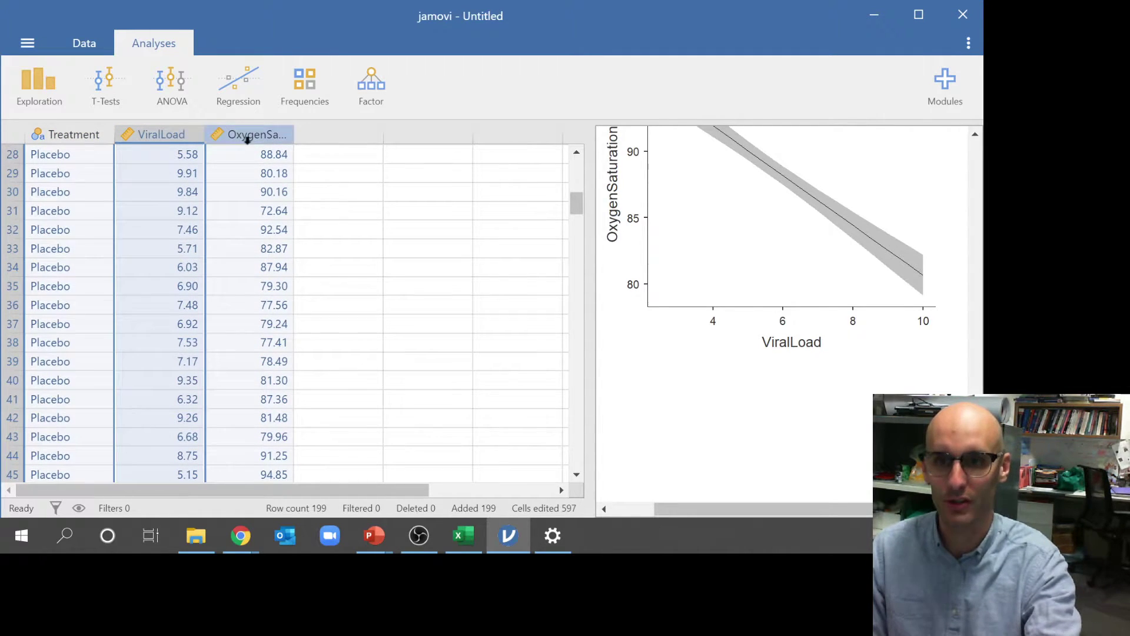
left_click(250, 135)
Review the Linear Regression and descriptive plots, including OxygenSaturation by Treatment
scroll(294, 298, "up", 9)
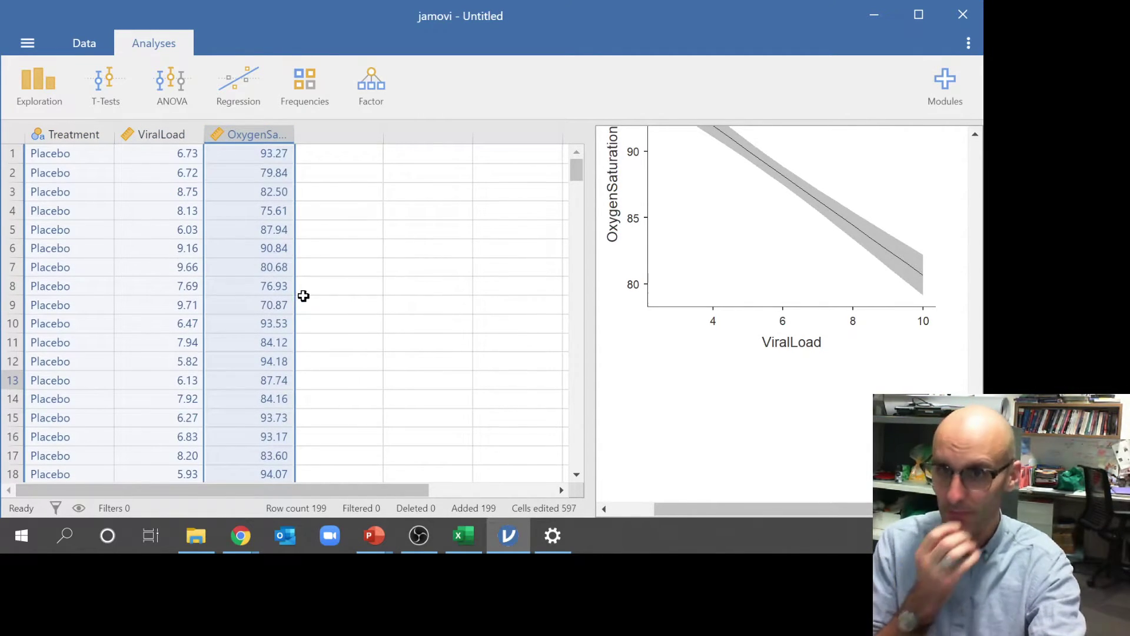
scroll(910, 263, "up", 8)
scroll(808, 340, "down", 3)
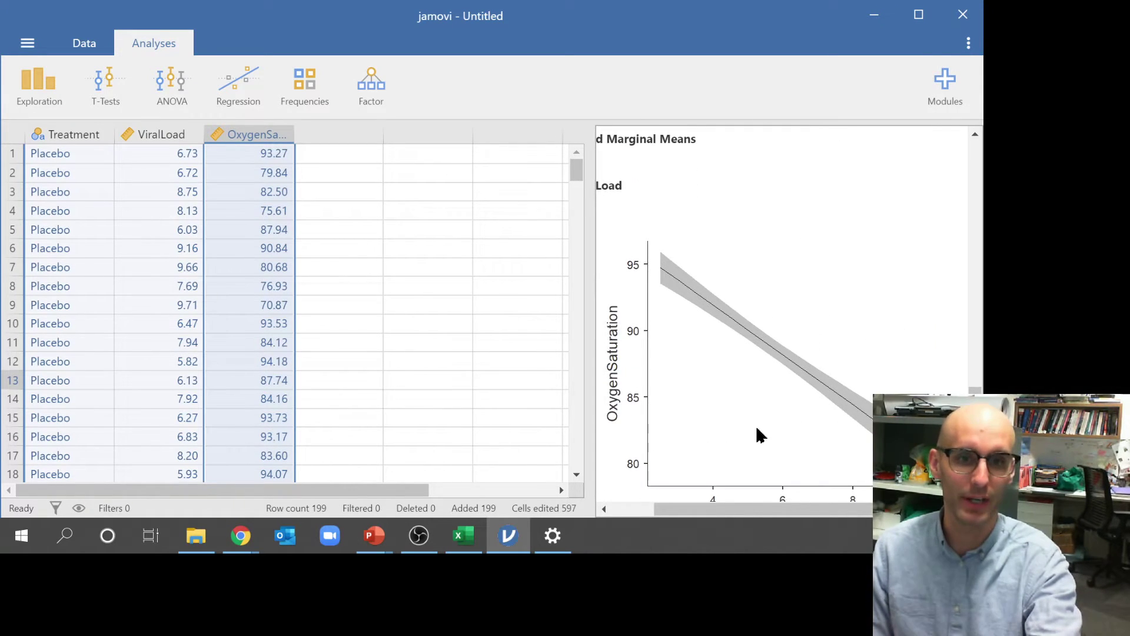
scroll(758, 434, "down", 3)
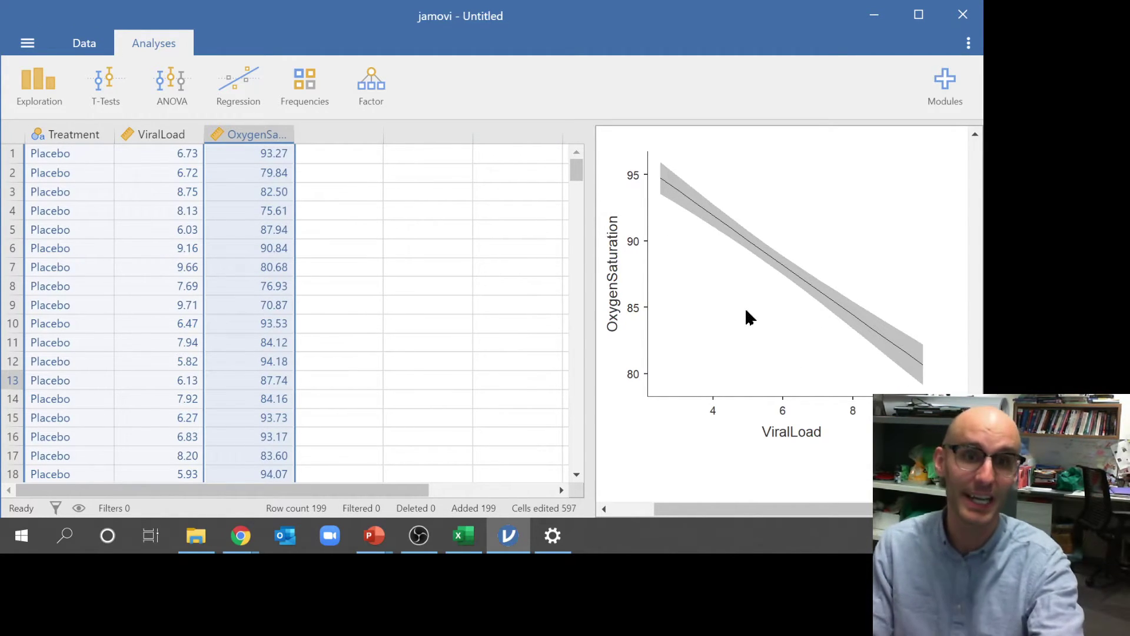
scroll(741, 306, "up", 5)
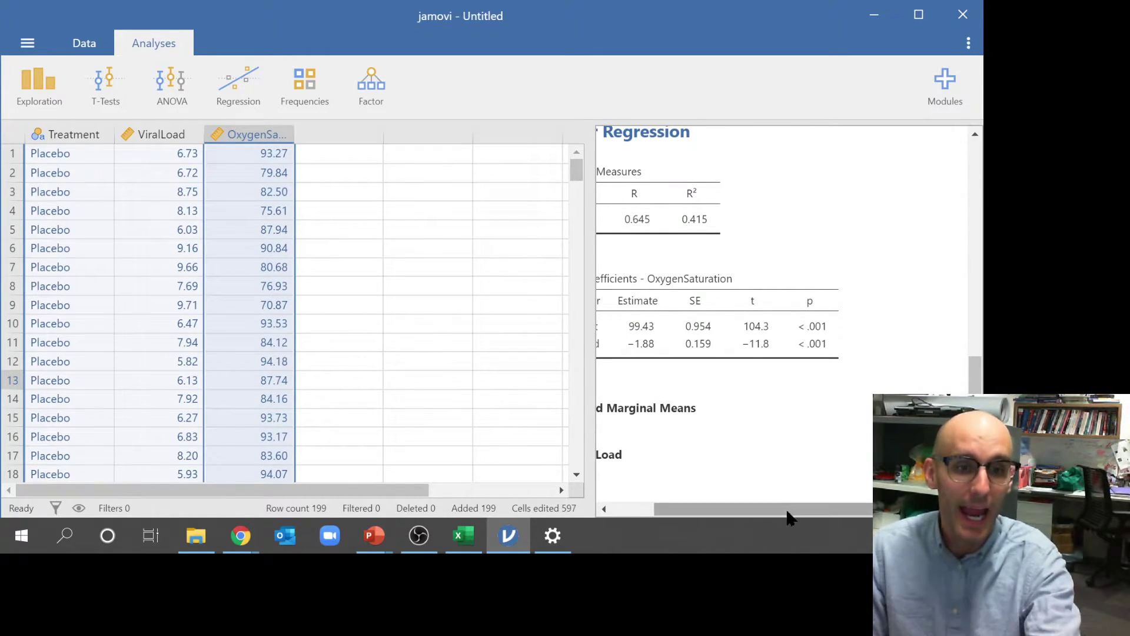
left_click_drag(790, 515, 748, 514)
scroll(742, 354, "up", 6)
scroll(783, 383, "down", 2)
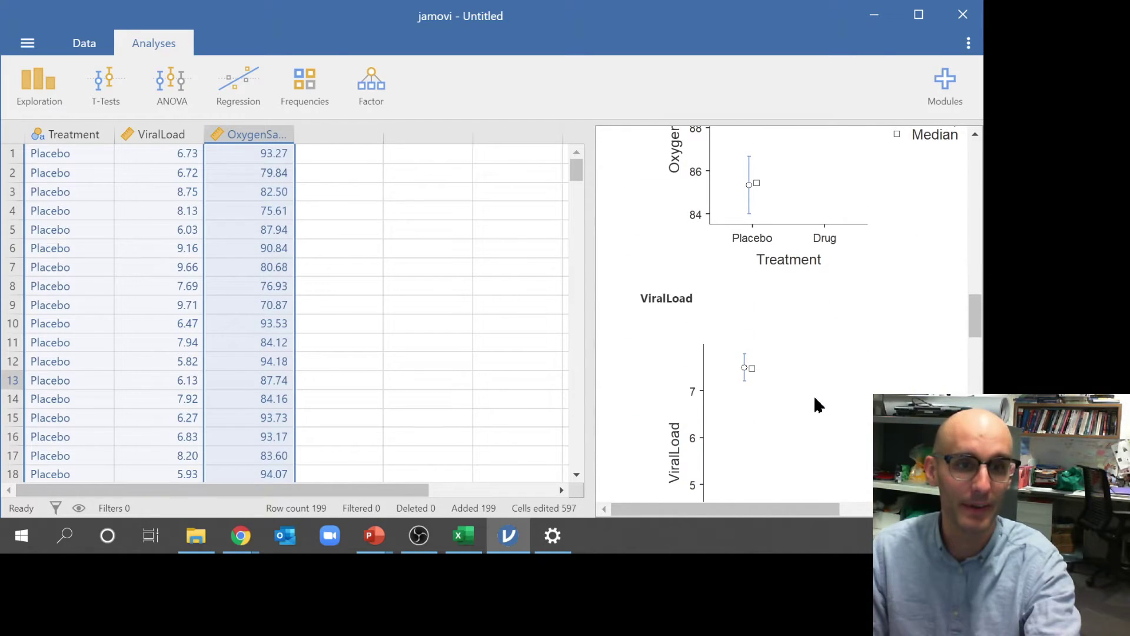
scroll(812, 423, "down", 3)
left_click_drag(757, 512, 767, 511)
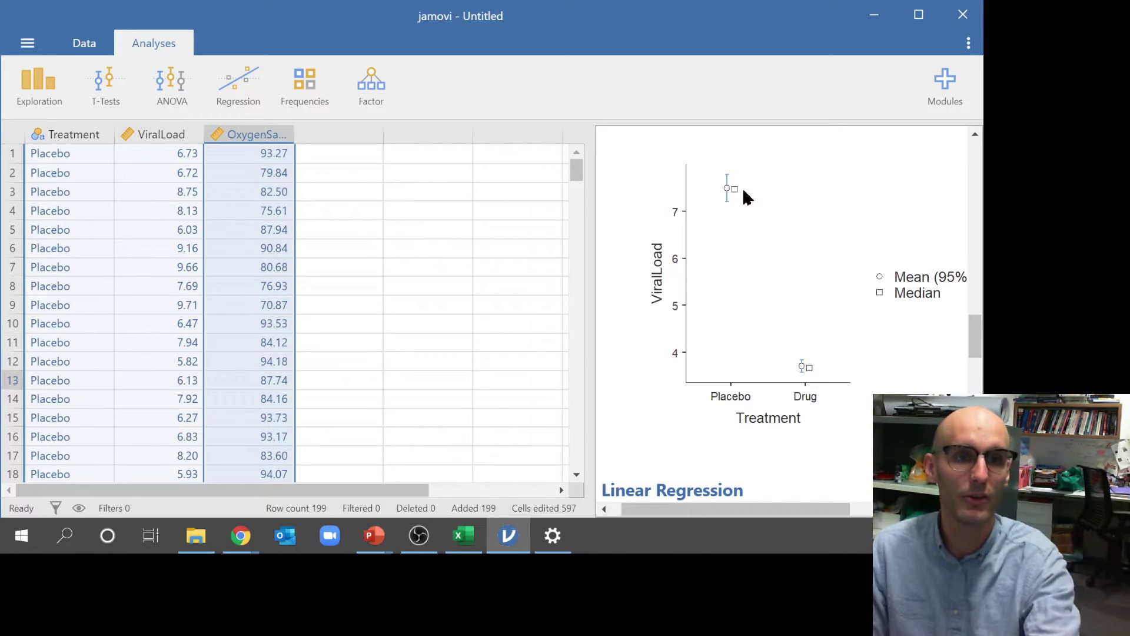
scroll(749, 373, "up", 6)
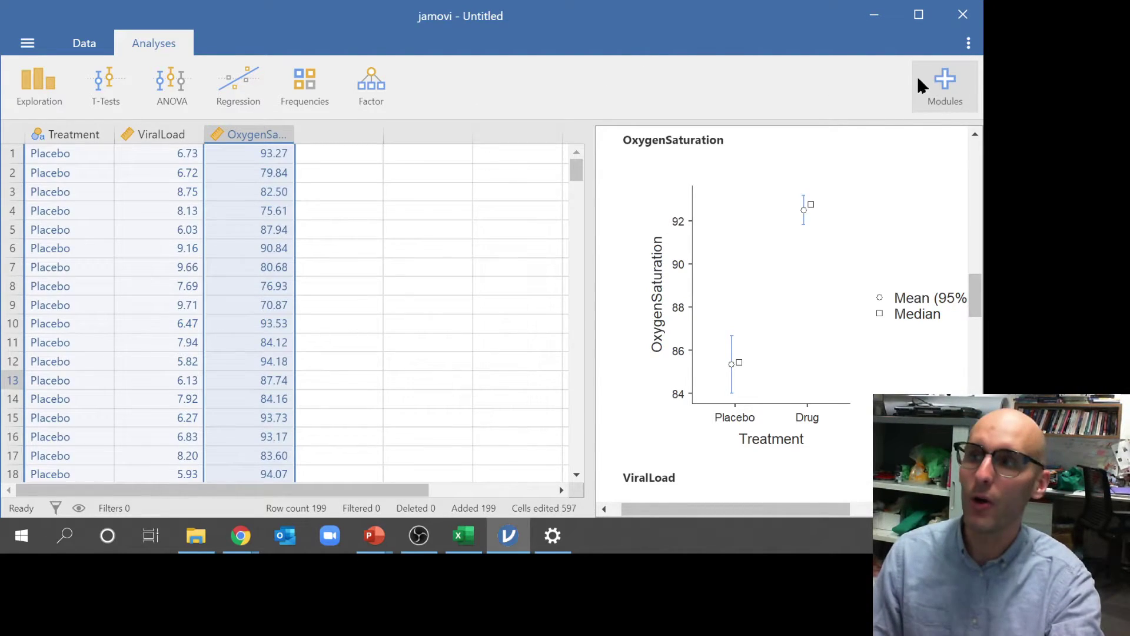
Install the 'Rj - Editor to run R code inside jamovi' module from the Available library, then close it
left_click(949, 85)
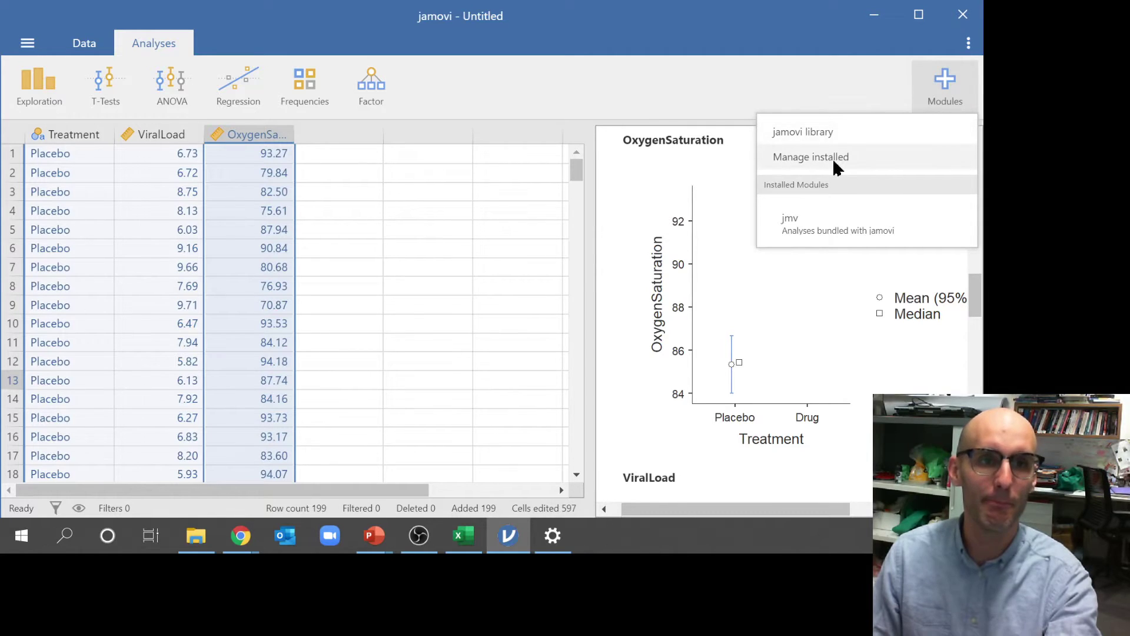
left_click(828, 129)
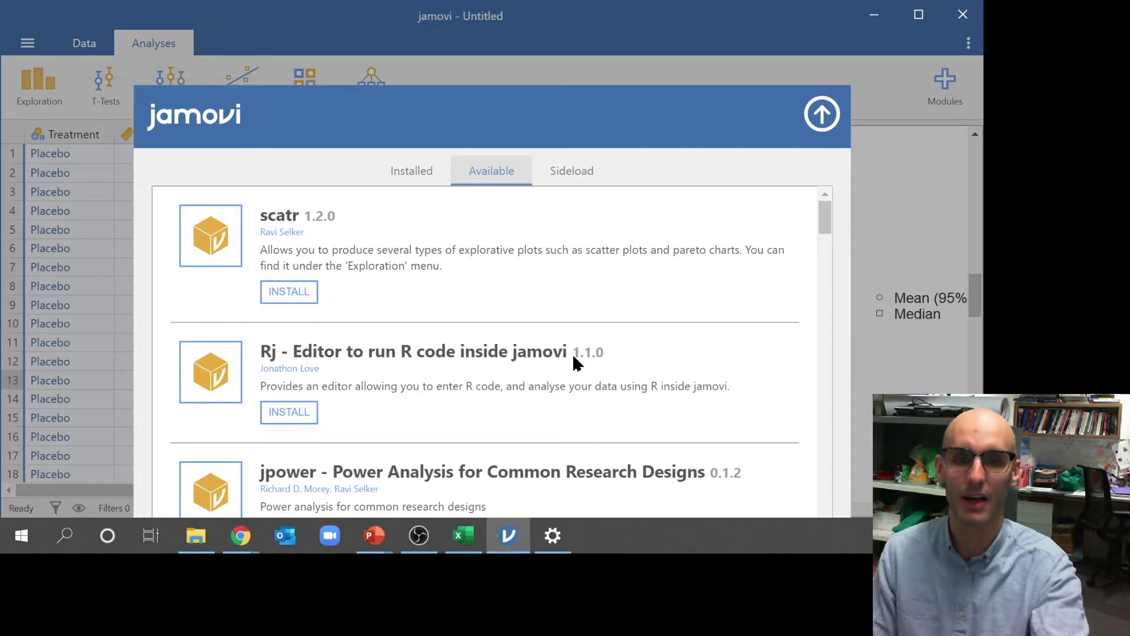
left_click(289, 414)
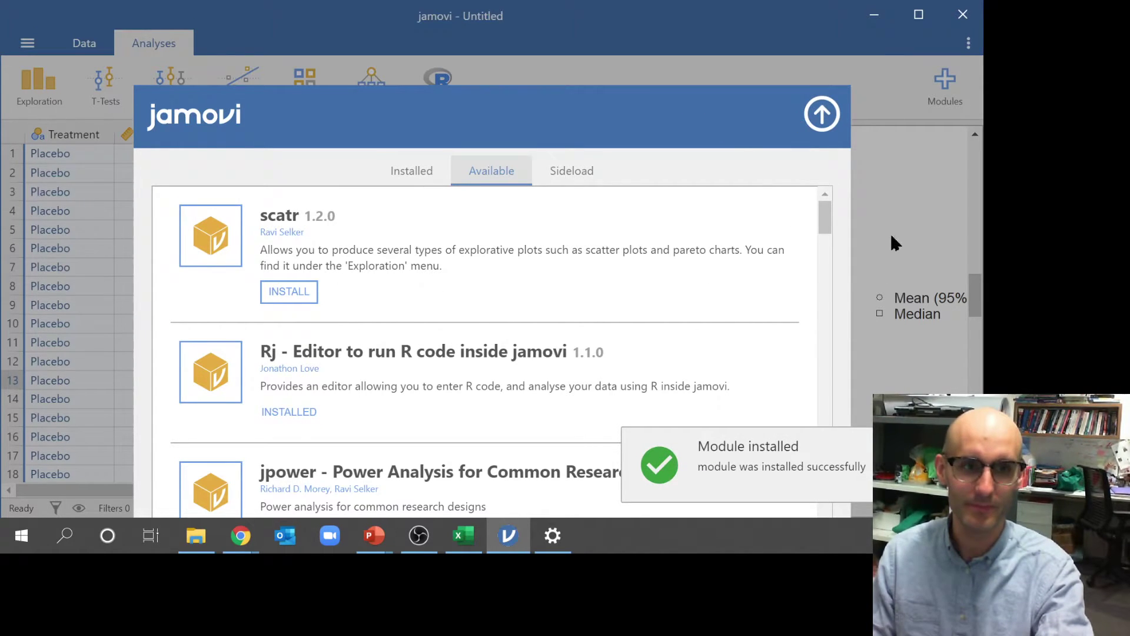
left_click(822, 114)
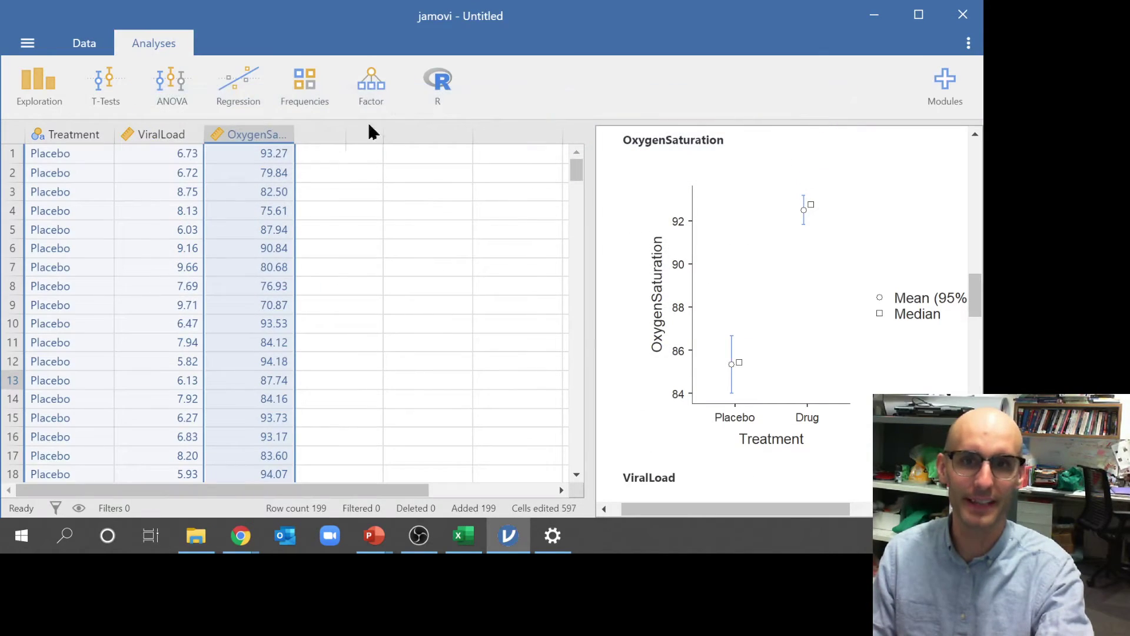
Open a new Rj Editor analysis and delete its '# summary(data[1:3])' example line
left_click(443, 99)
left_click(443, 162)
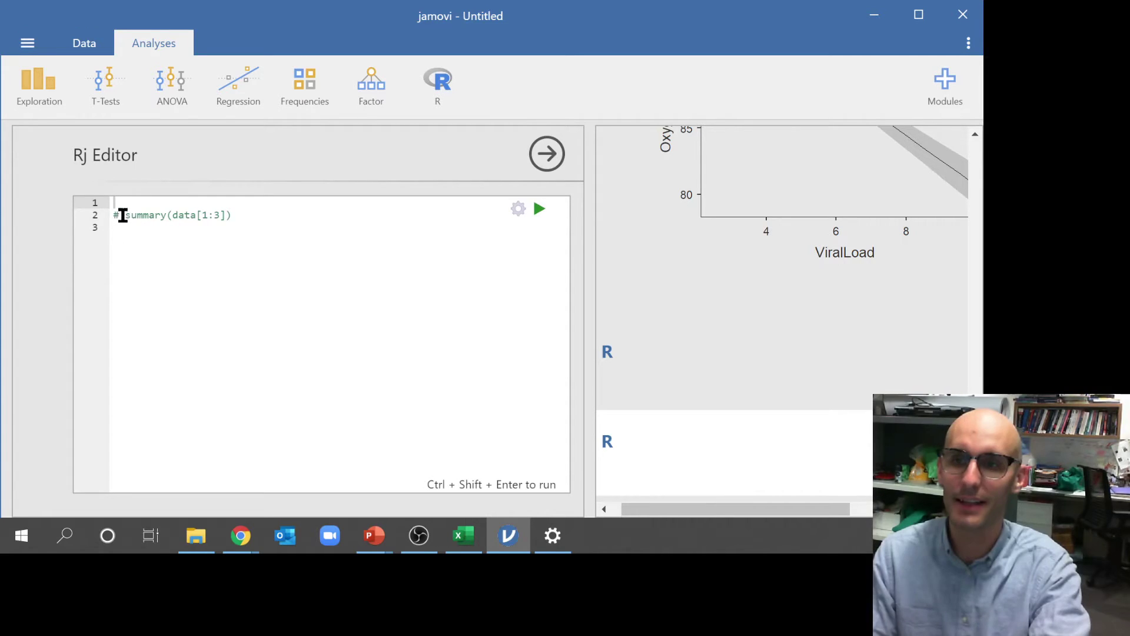
left_click_drag(123, 215, 235, 215)
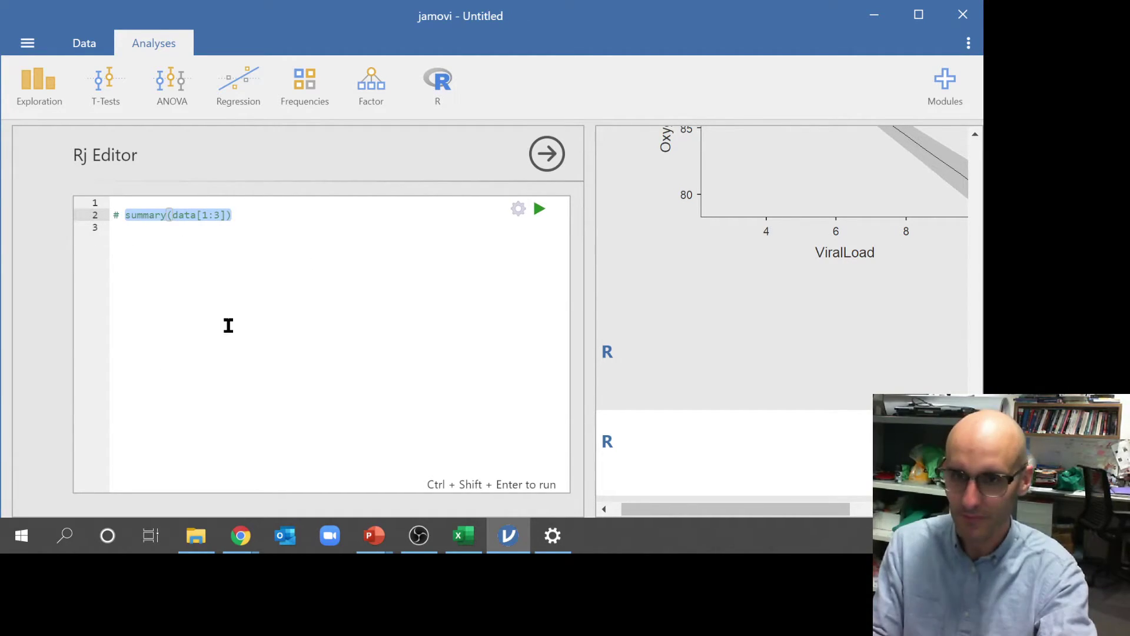
key("BackSpace")
key("BackSpace")
key("BackSpace")
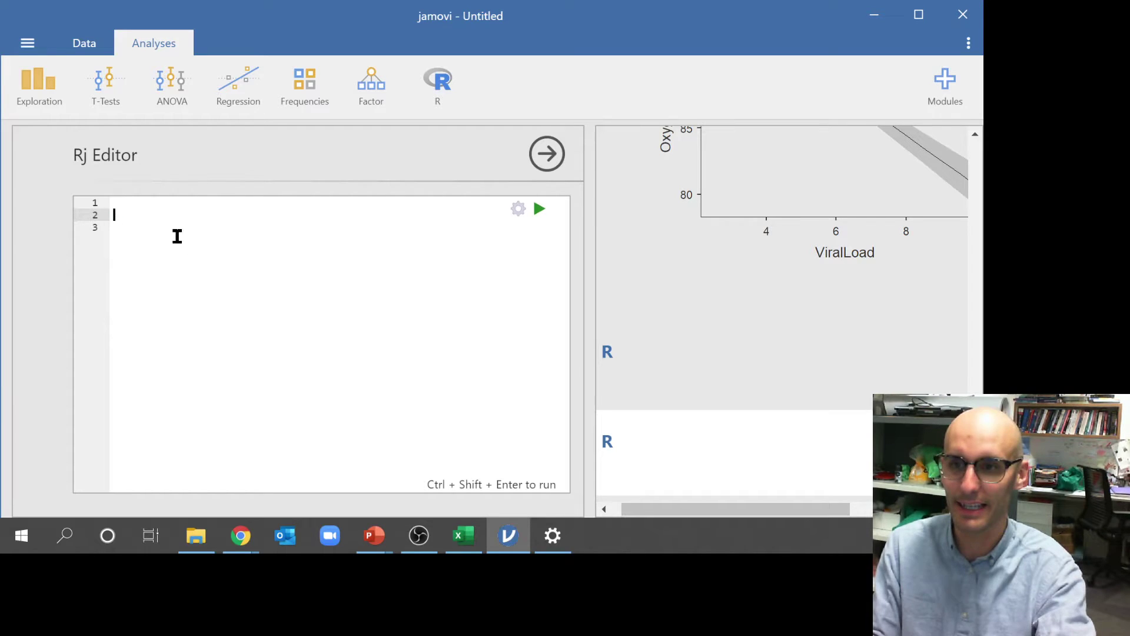
key("Up")
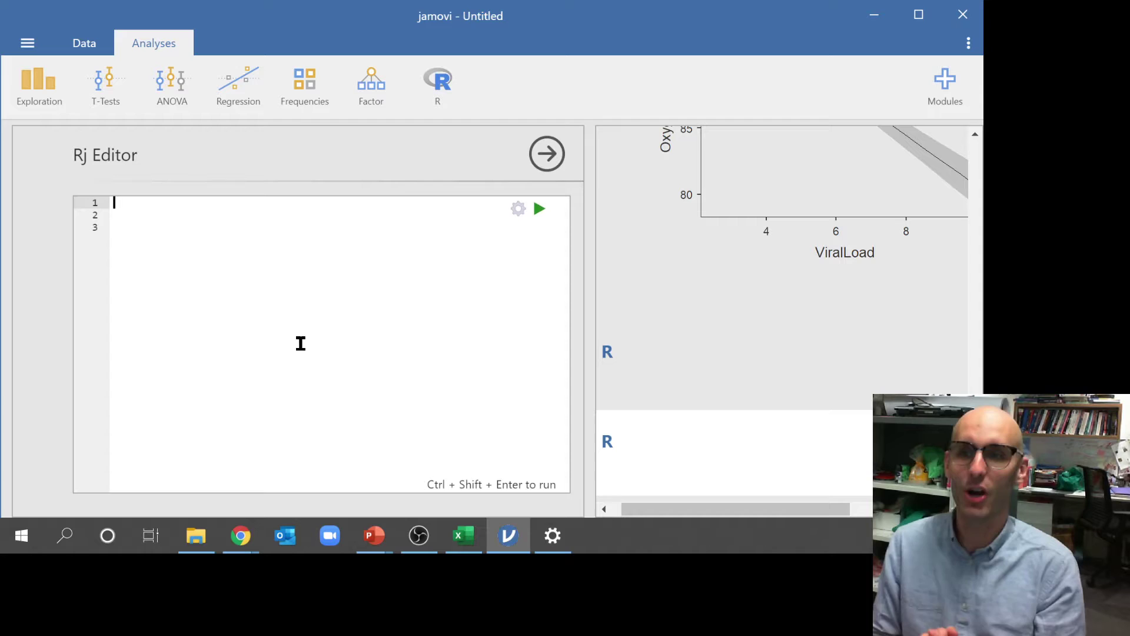
Enter t.test( on line 1 and begin typing 'Vira' for the ViralLoad variable
type("t.test")
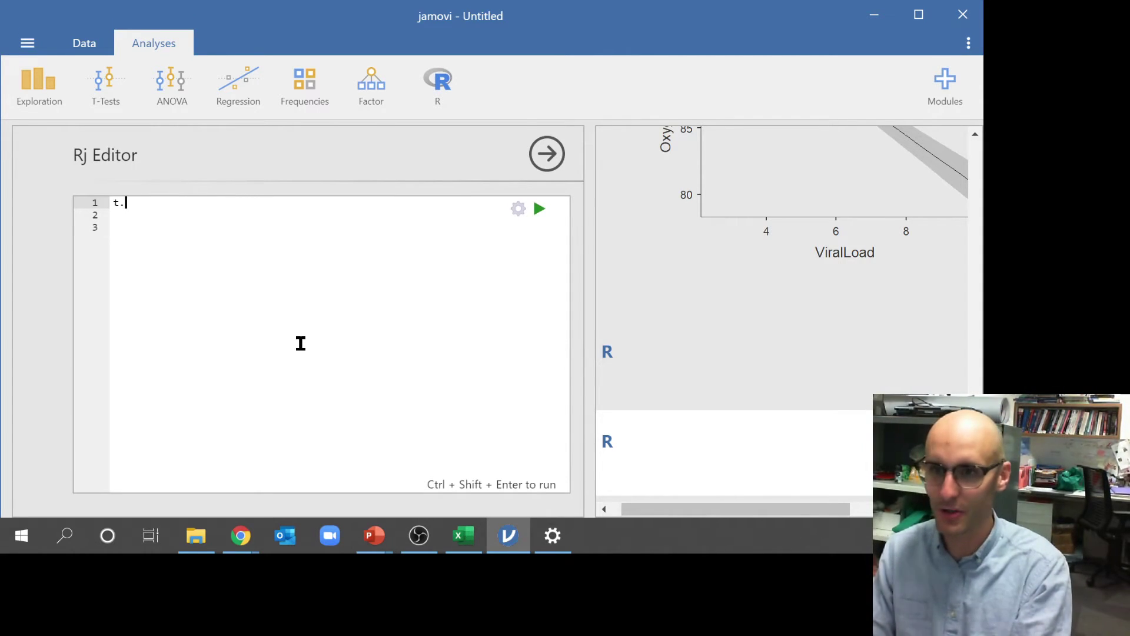
key("BackSpace")
key("BackSpace")
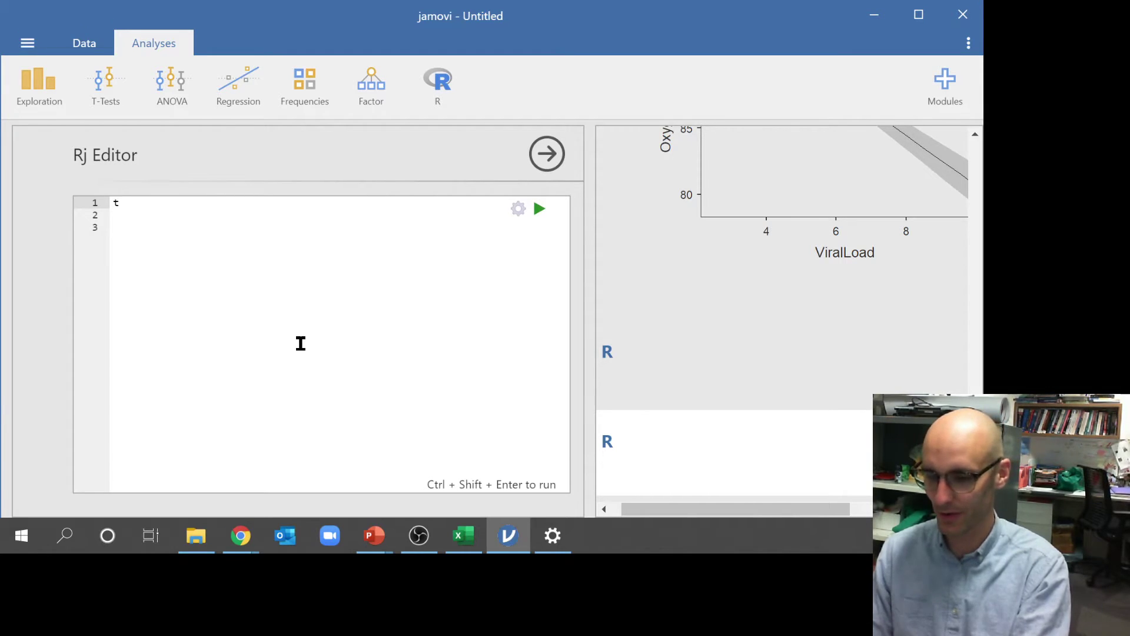
type(".te")
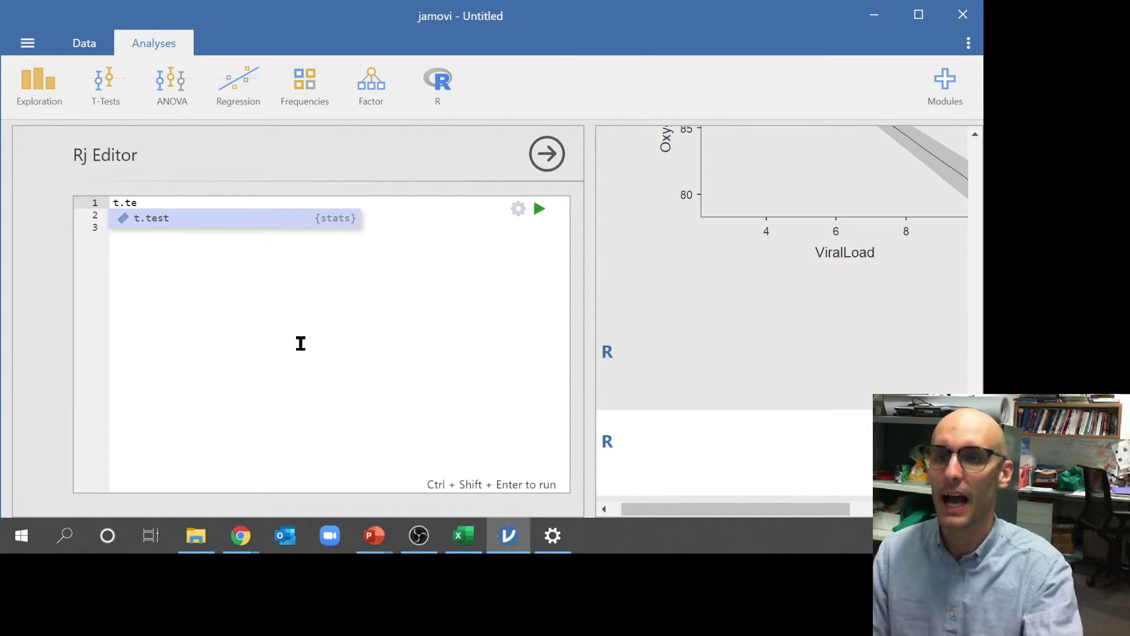
left_click(155, 219)
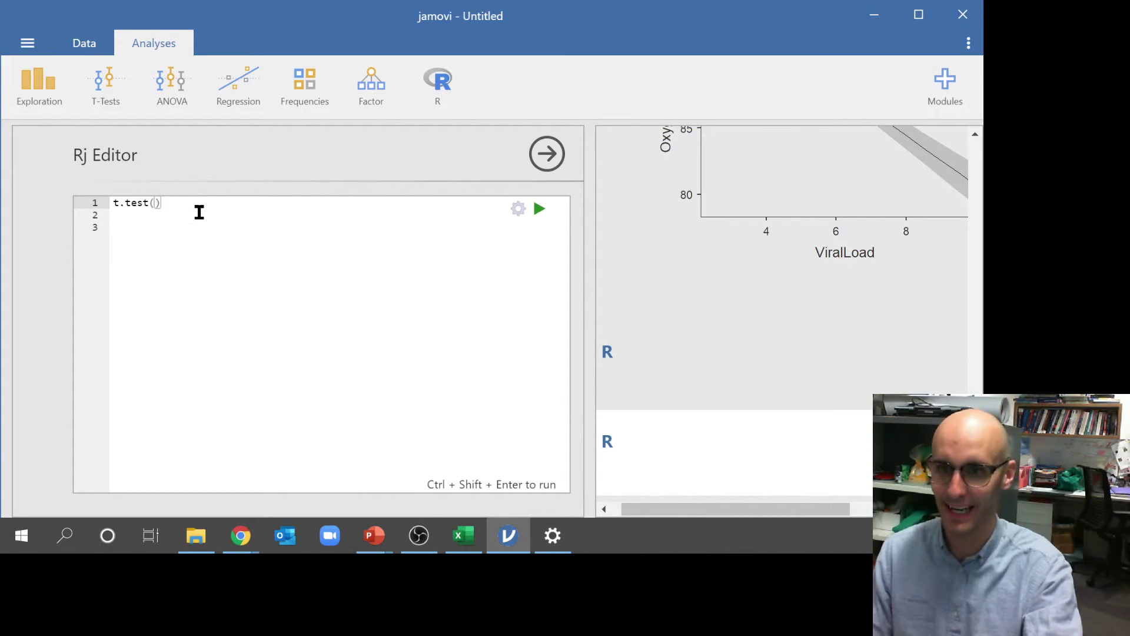
type("ira")
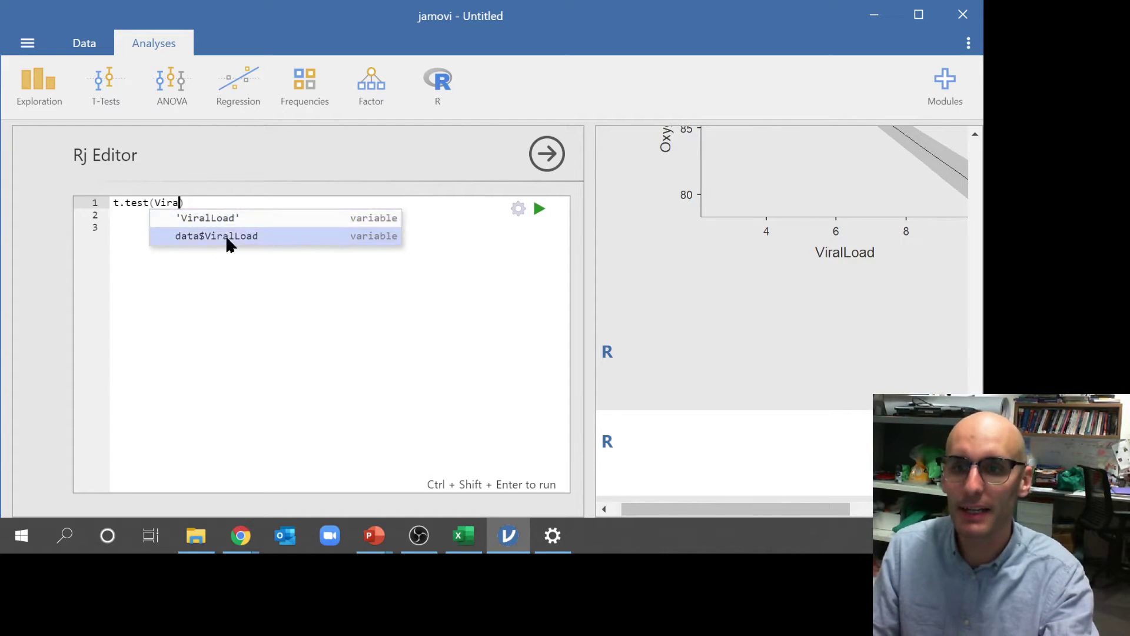
Build line 1 as t.test(data$ViralLoad ~ data$Treatment) using the autocomplete suggestions
left_click(225, 236)
left_click_drag(155, 203, 240, 201)
left_click(239, 203)
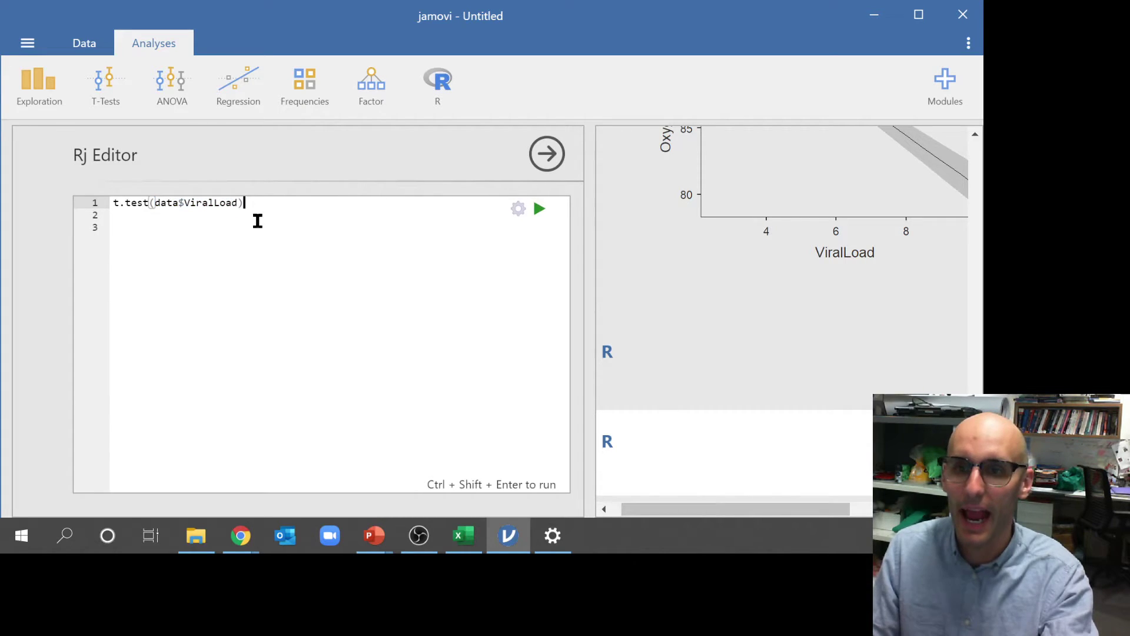
type(")")
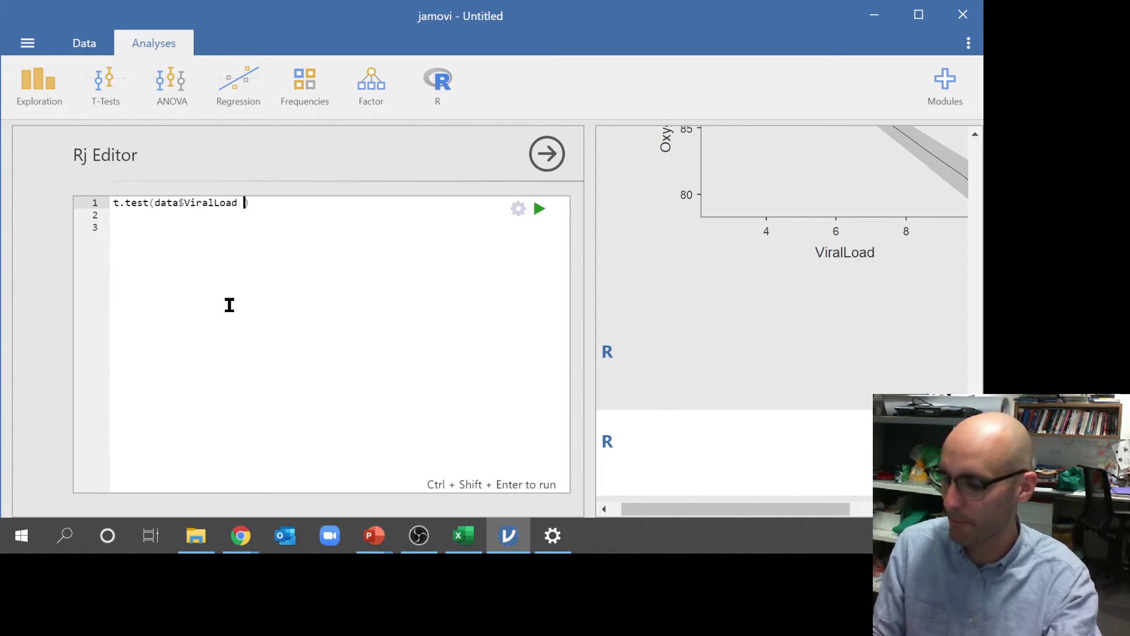
type(" ~")
left_click_drag(250, 202, 245, 203)
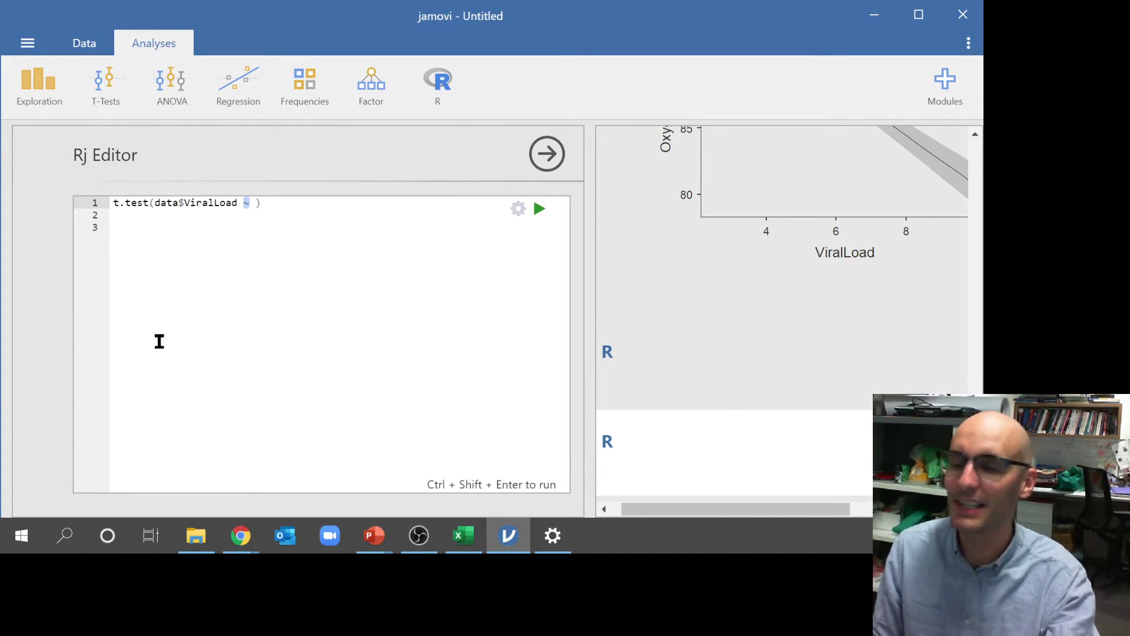
left_click(254, 202)
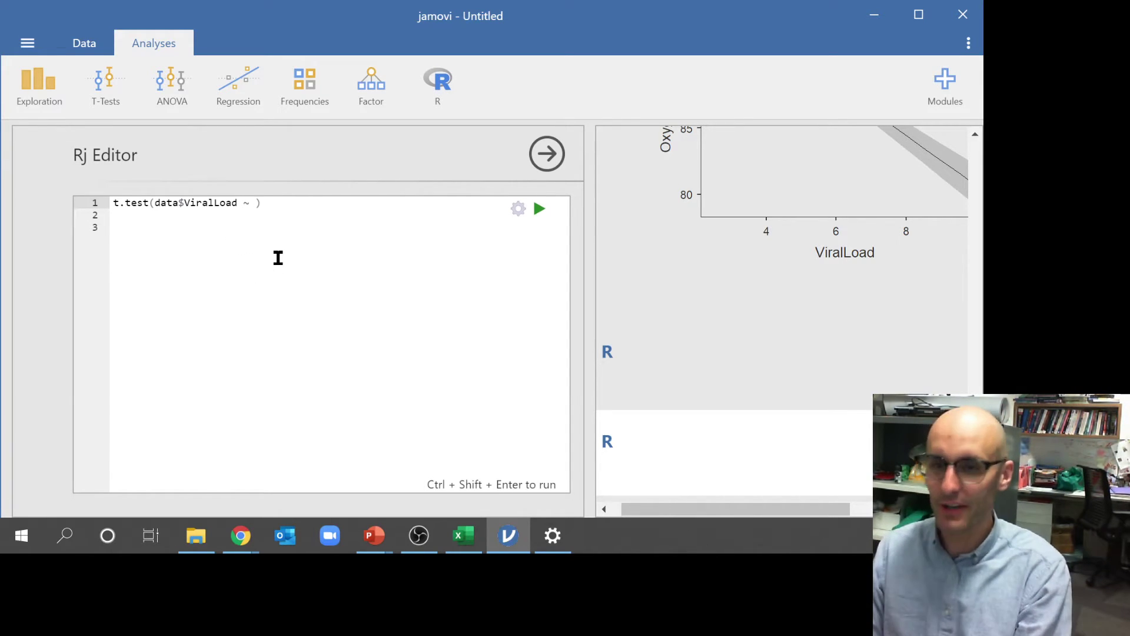
type("rea")
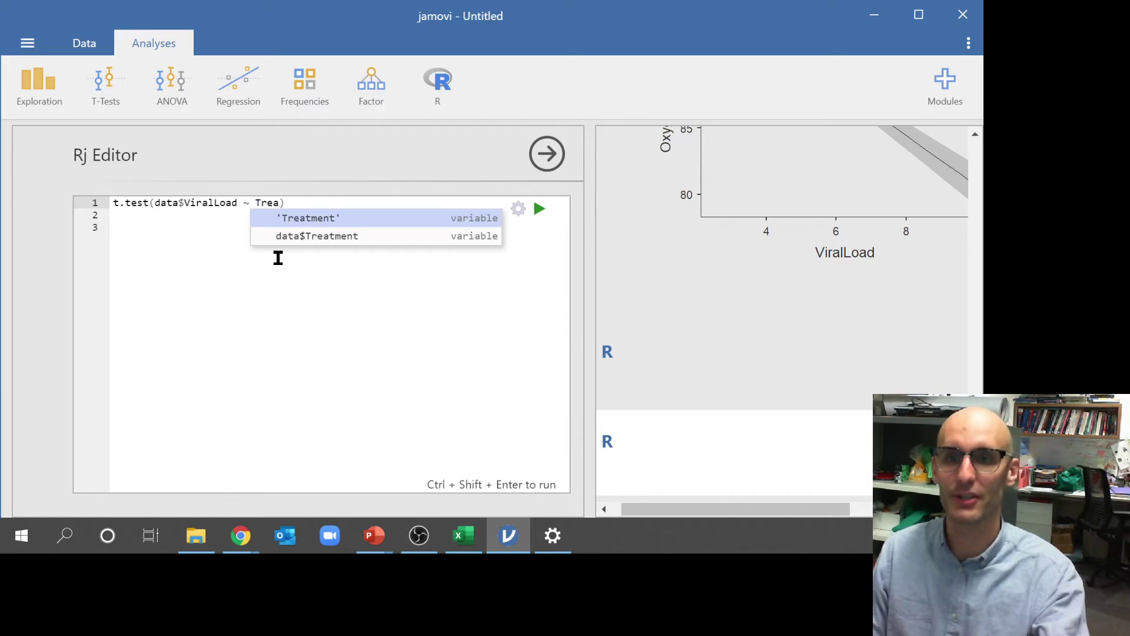
left_click(295, 236)
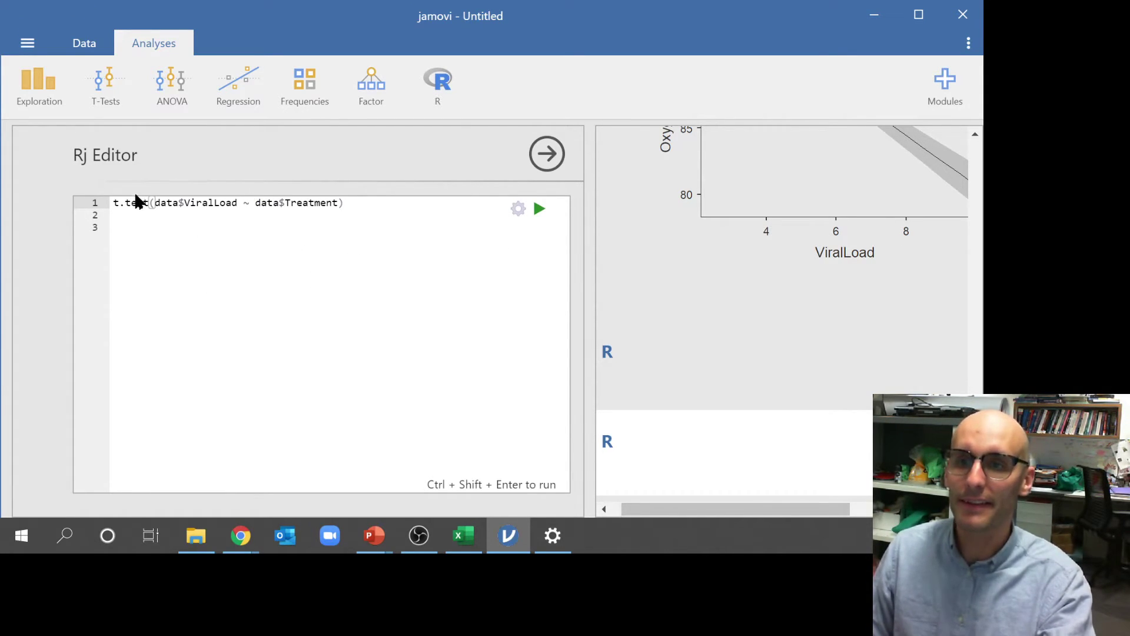
Highlight data, the $ sign and data$ViralLoad to explain the formula syntax
double_click(160, 203)
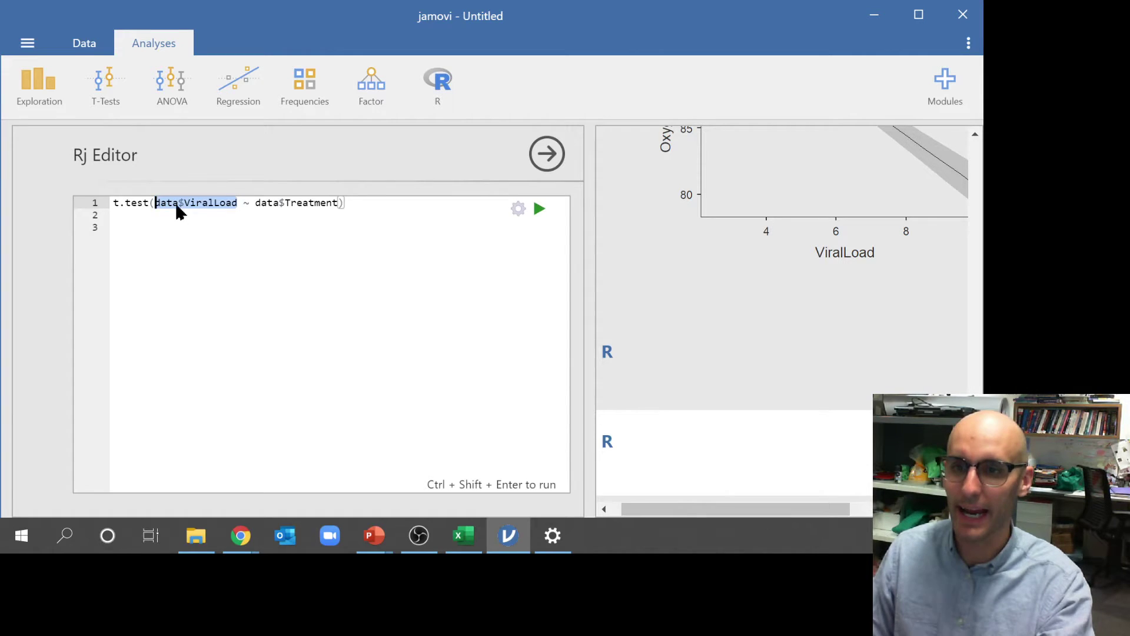
left_click(168, 206)
double_click(161, 206)
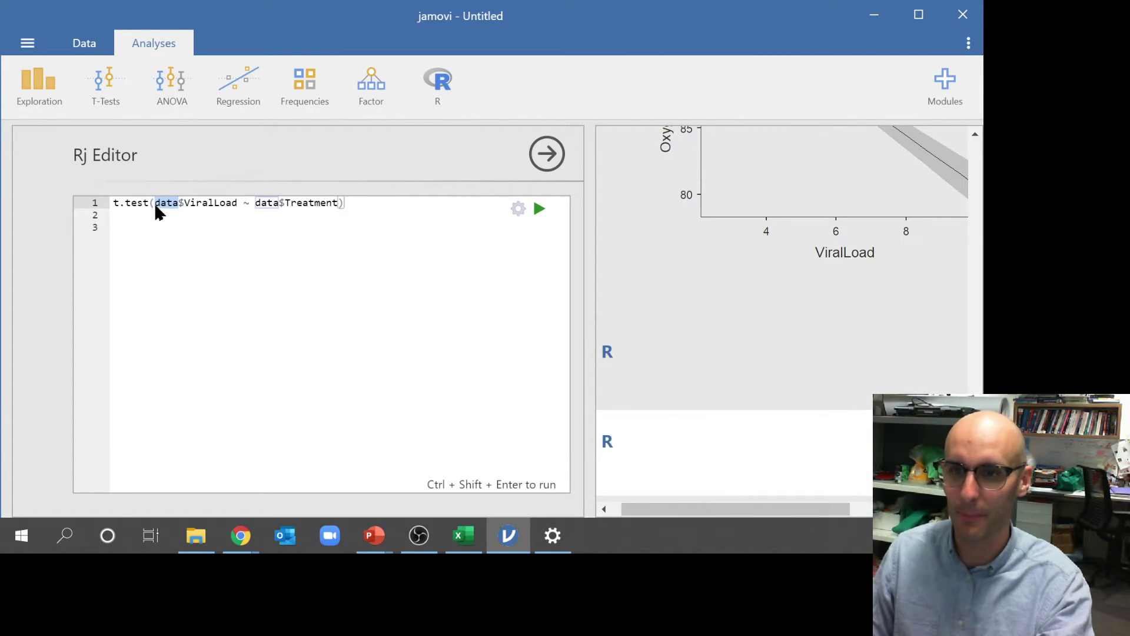
left_click(157, 213)
left_click_drag(178, 203, 184, 203)
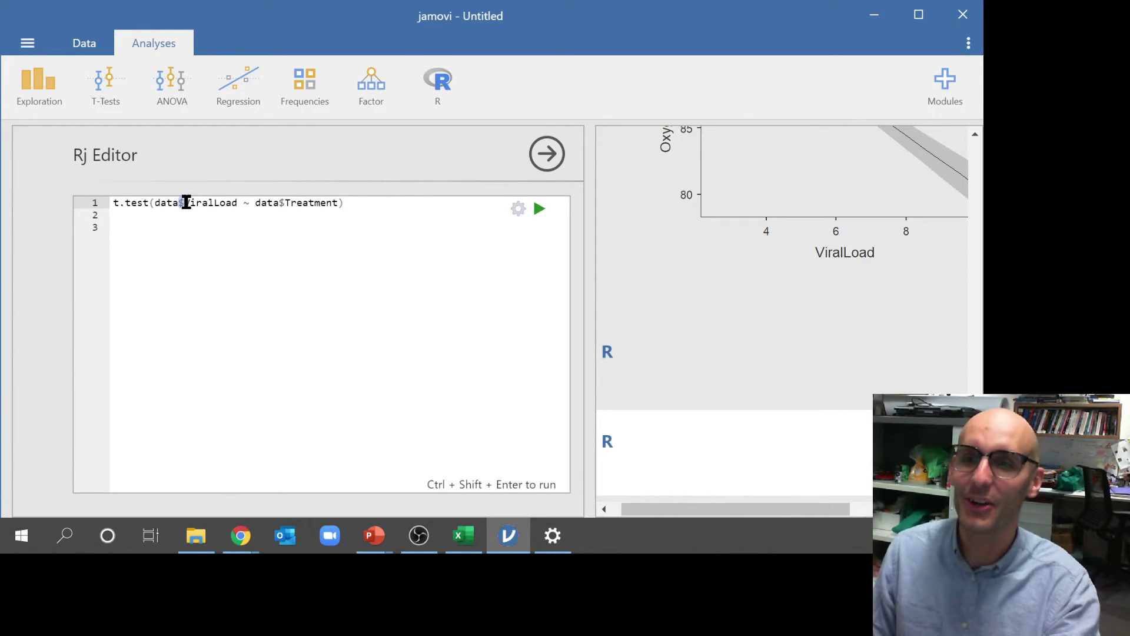
left_click(201, 216)
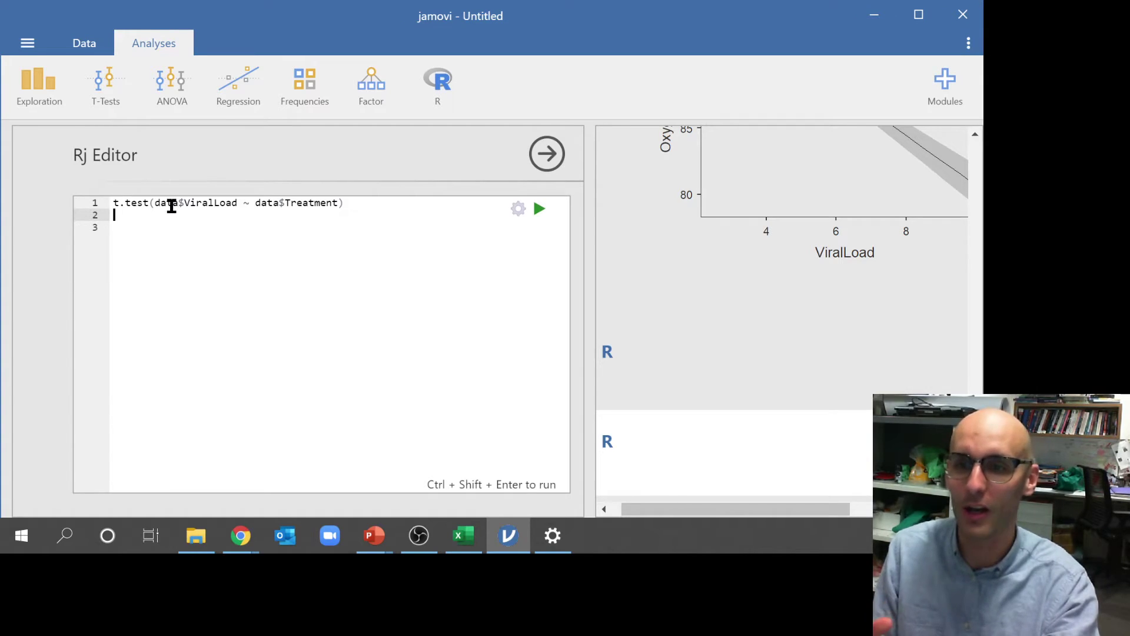
double_click(173, 203)
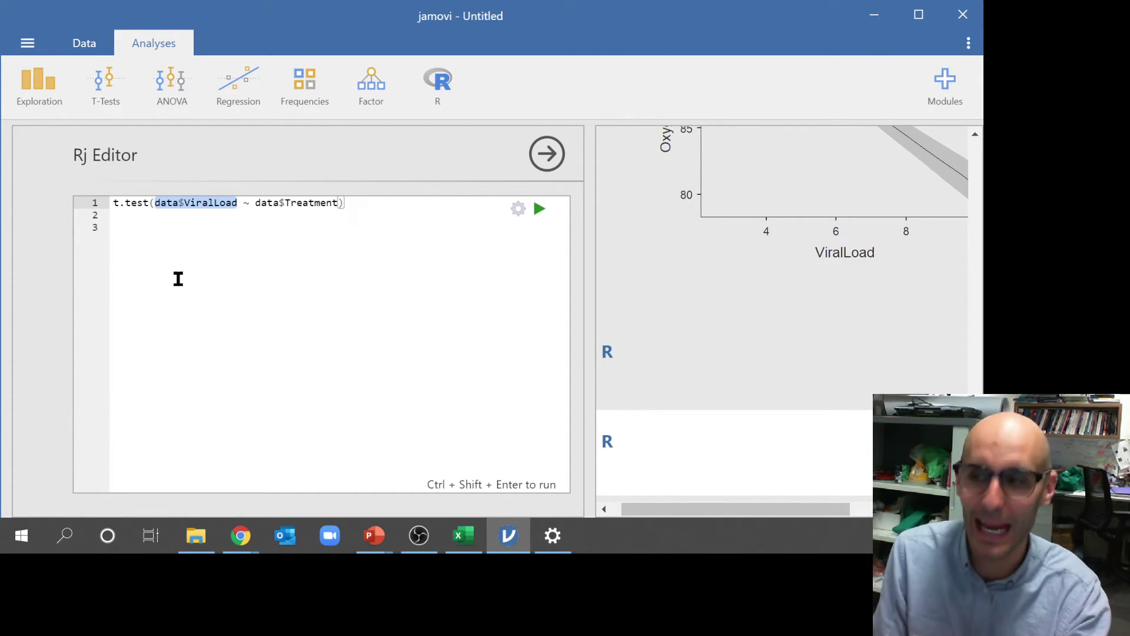
left_click(145, 258)
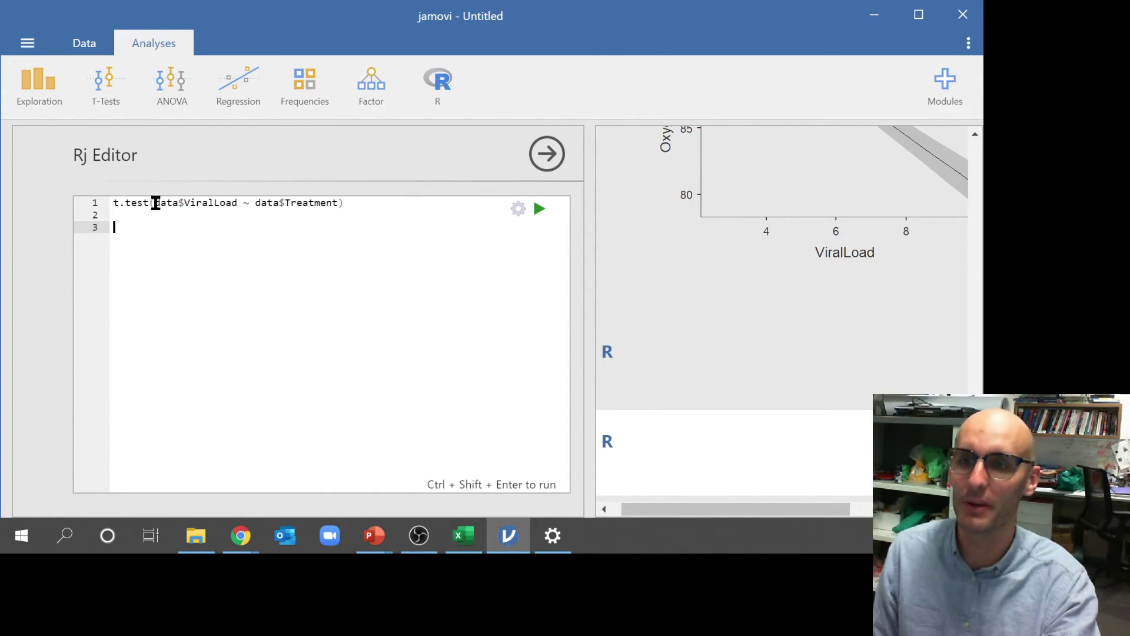
left_click_drag(155, 203, 341, 202)
left_click(343, 202)
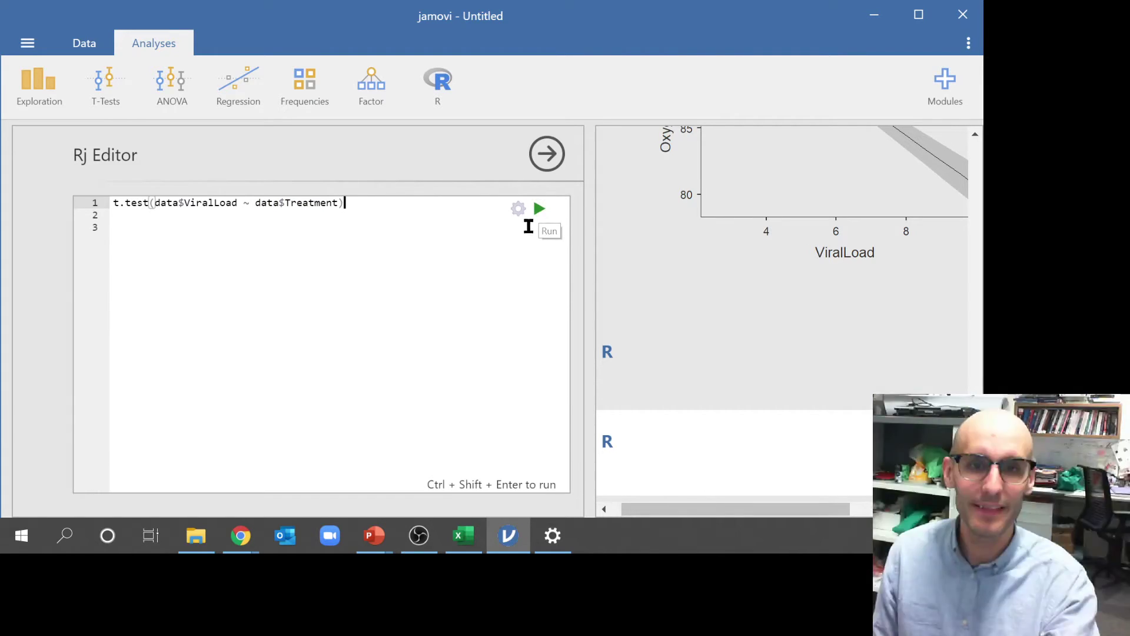
Run the Welch t-test (t = 23.494) and move to line 2 for the next command
left_click(538, 210)
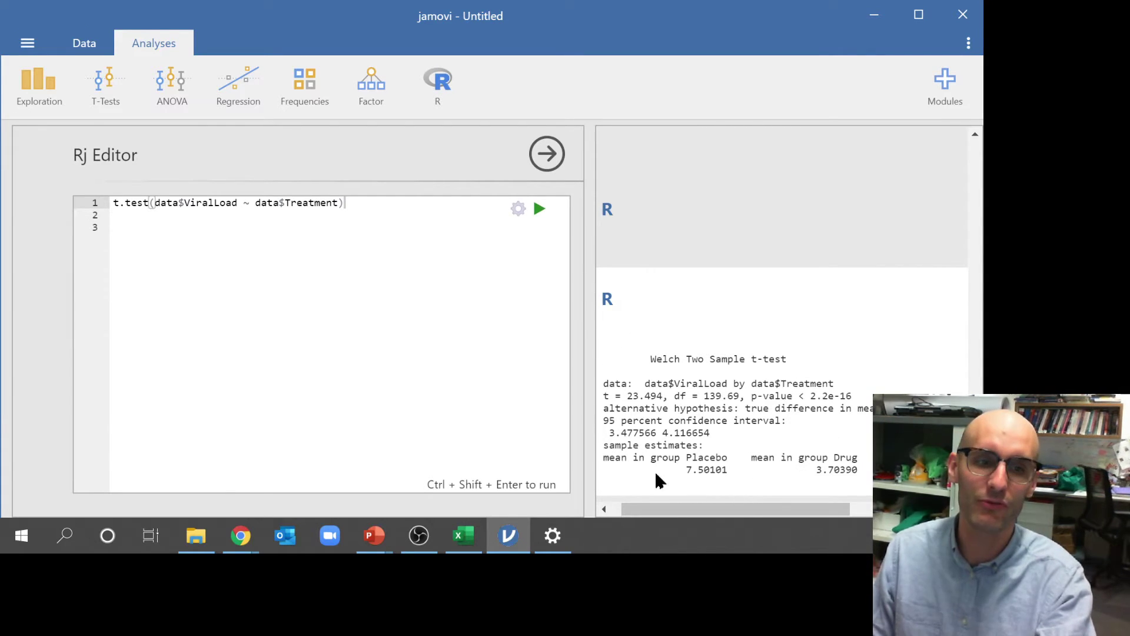
left_click(257, 218)
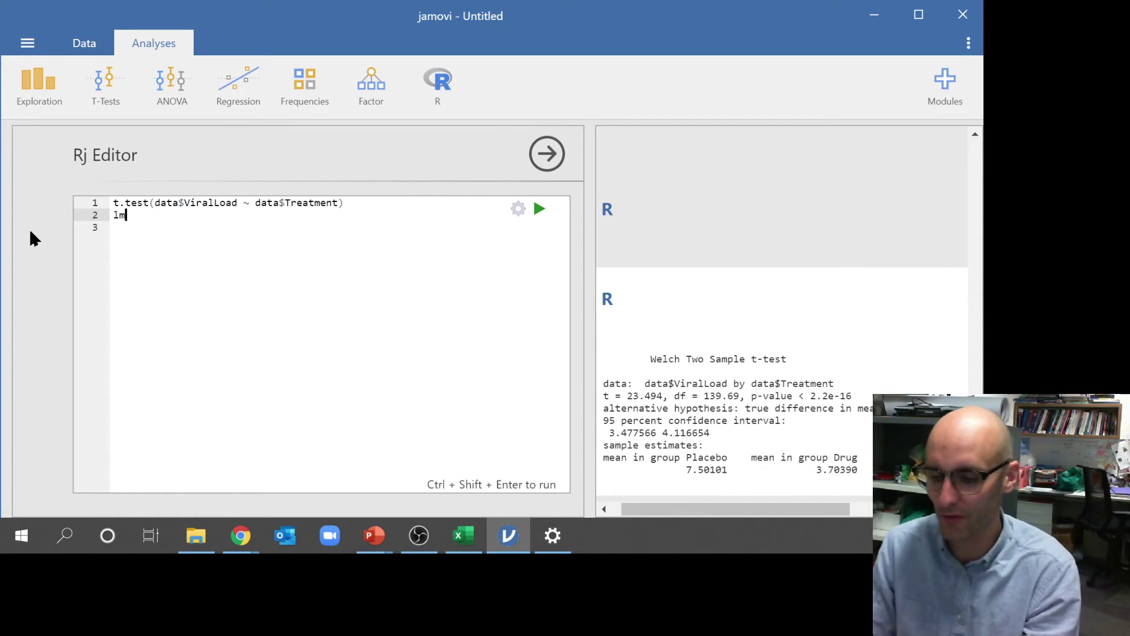
Type summary(lm(data$ViralLoad~data$OxygenSaturation on line 2 with autocomplete
key("BackSpace")
key("BackSpace")
type("sum")
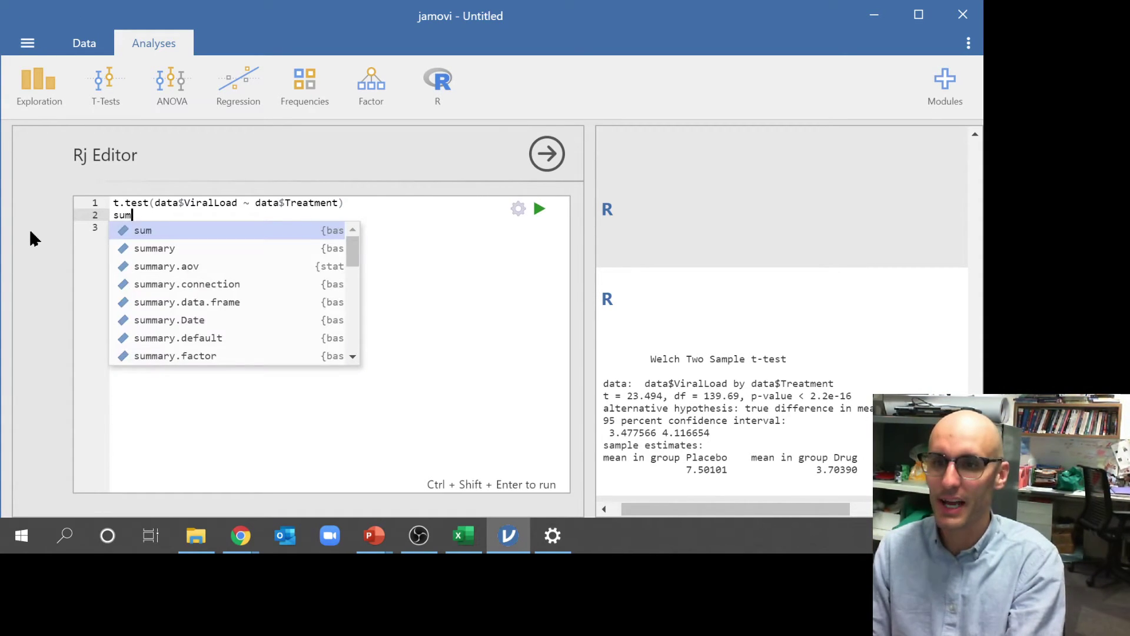
type("mary(lm")
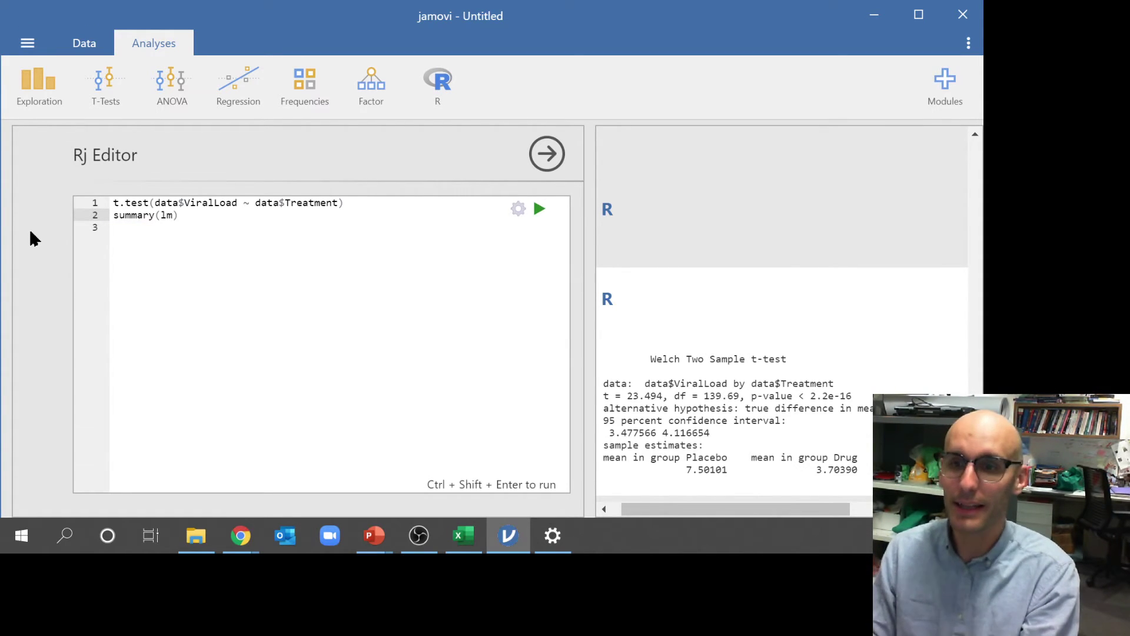
type("(")
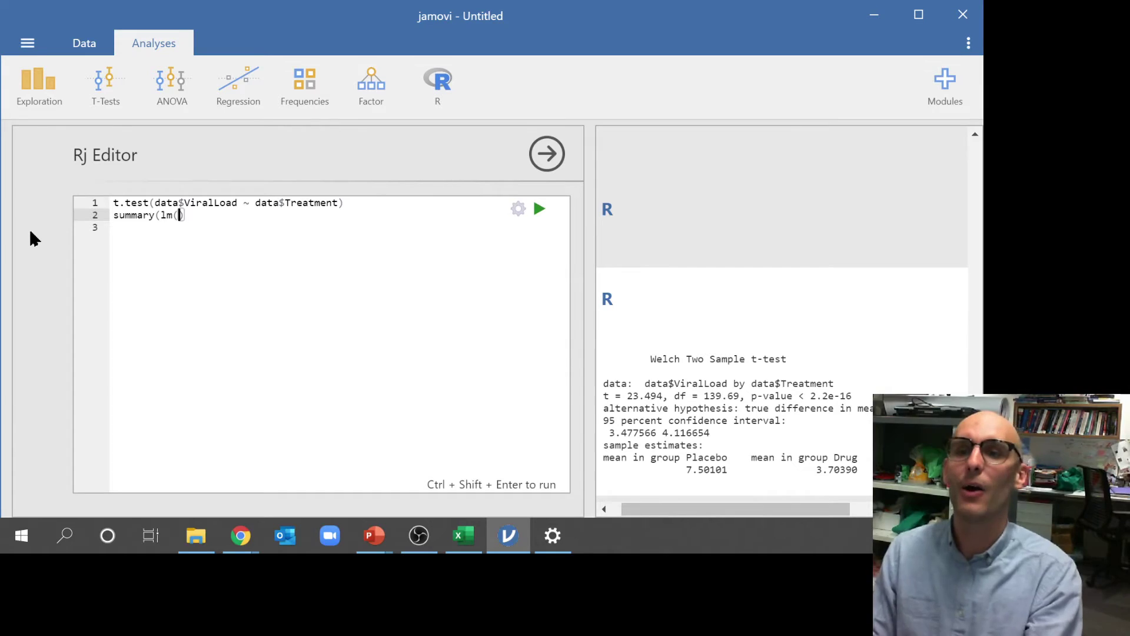
type("data")
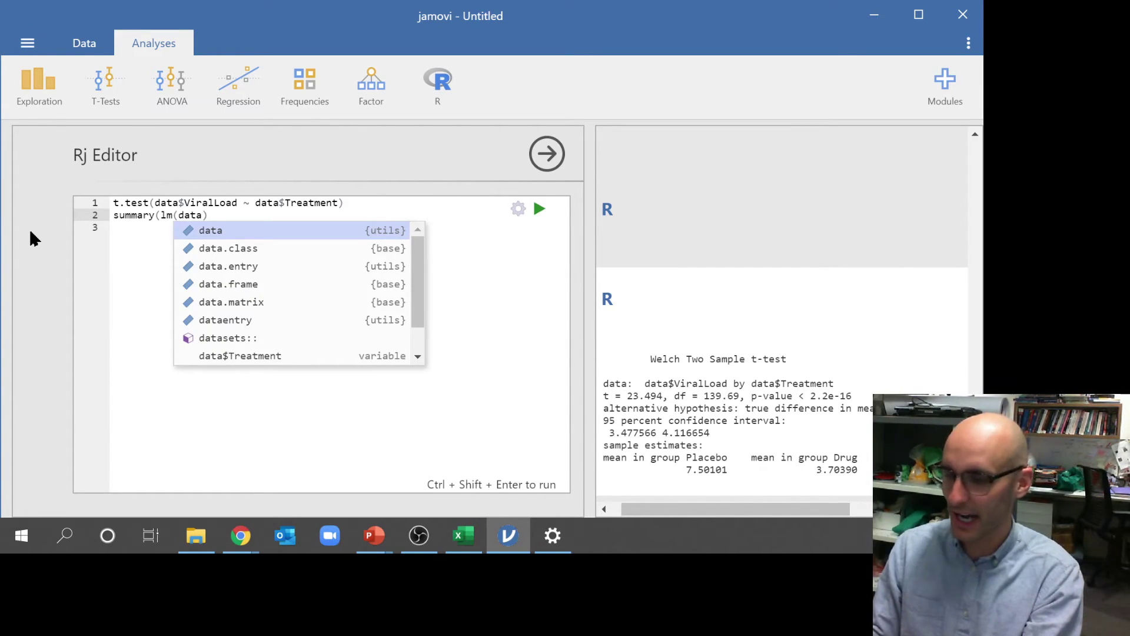
type("$")
key("Down")
key("Return")
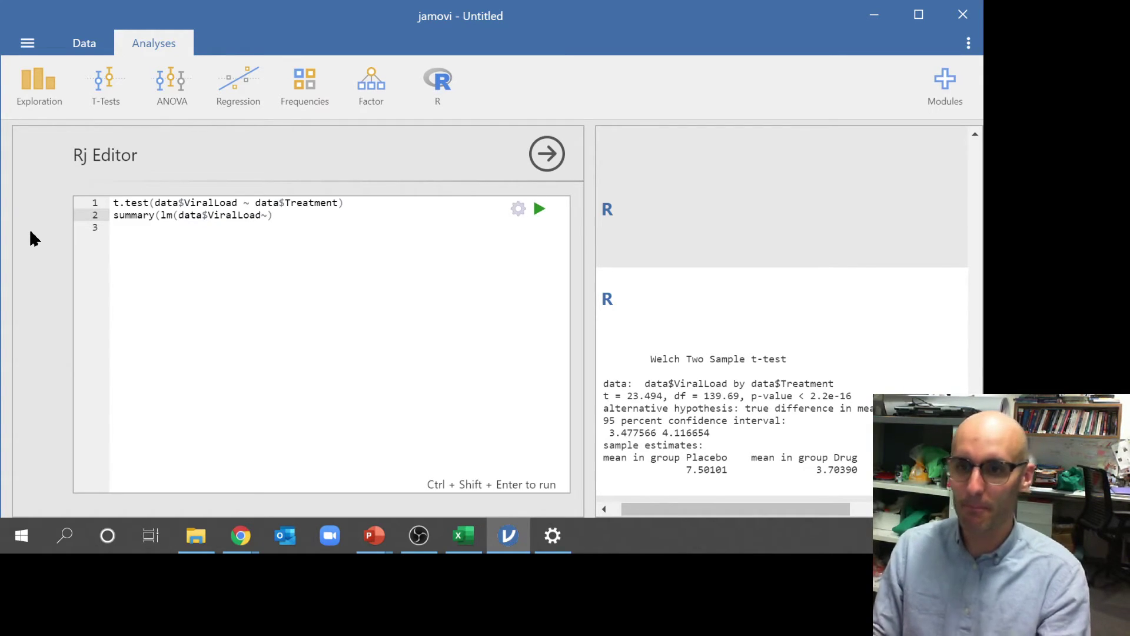
type("~data")
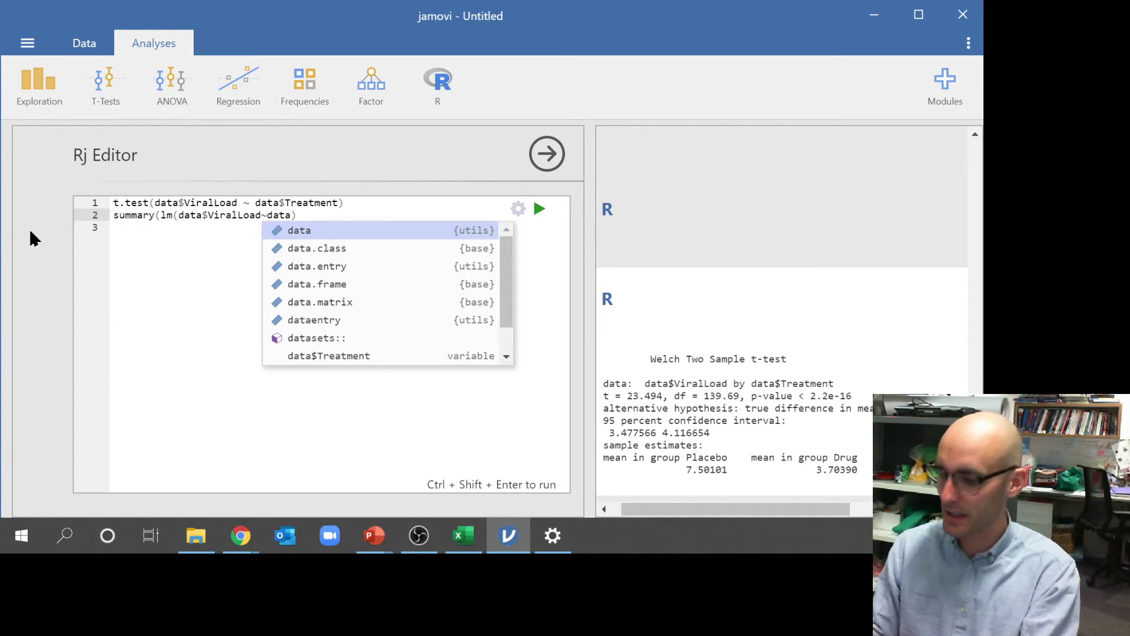
type("$Ox")
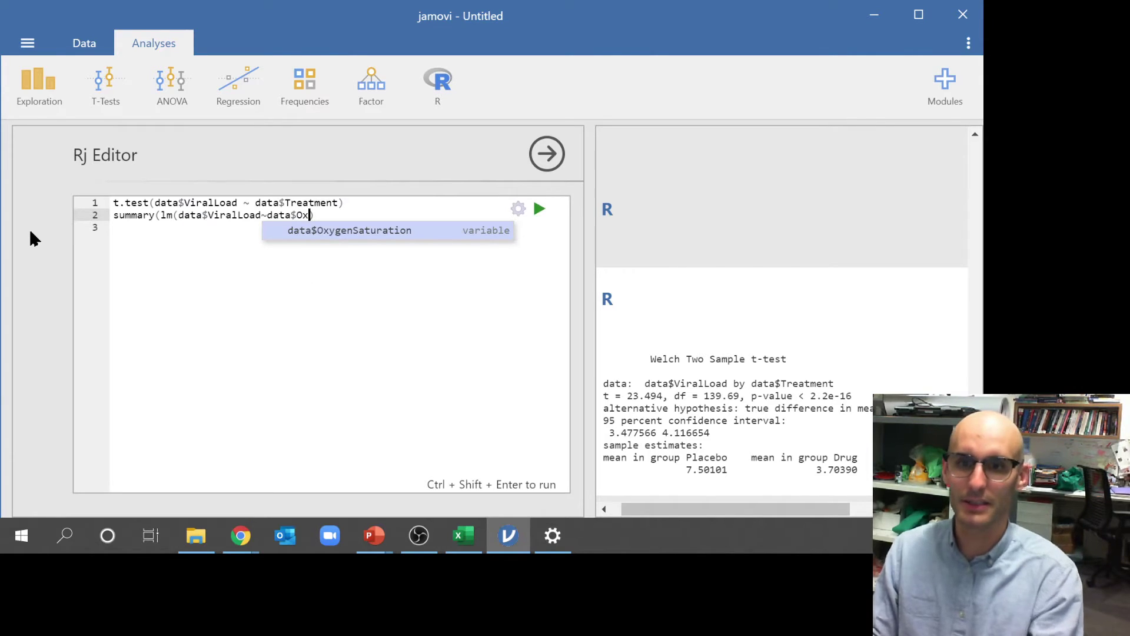
left_click(280, 234)
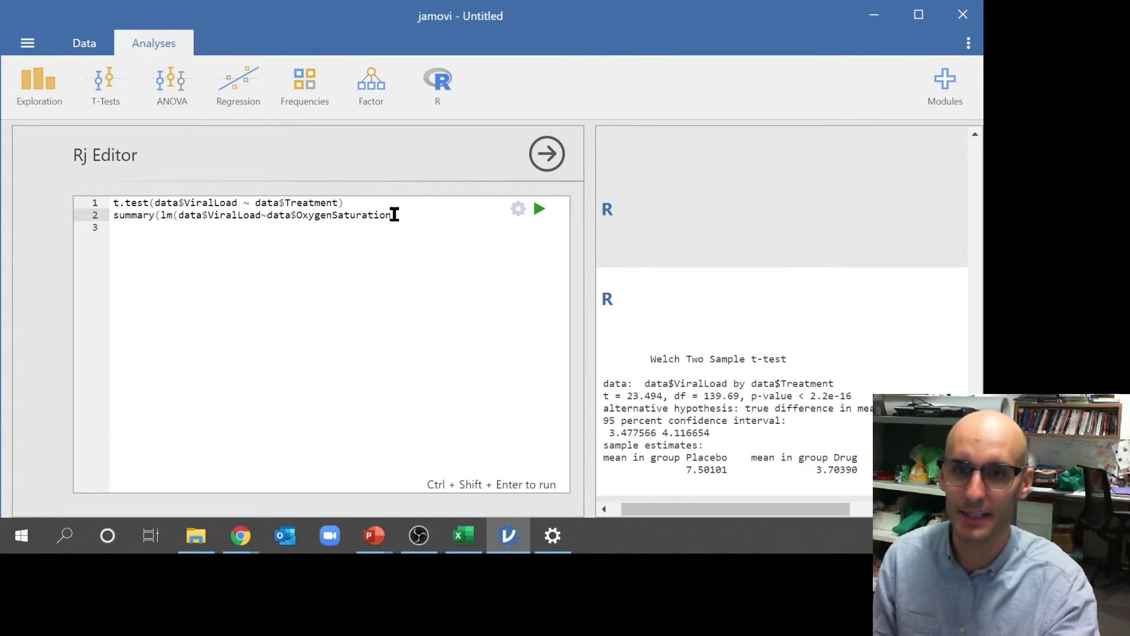
Move data$OxygenSaturation right after lm( as the response and cut data$ViralLoad
left_click_drag(390, 218, 269, 217)
key("ctrl+c")
key("BackSpace")
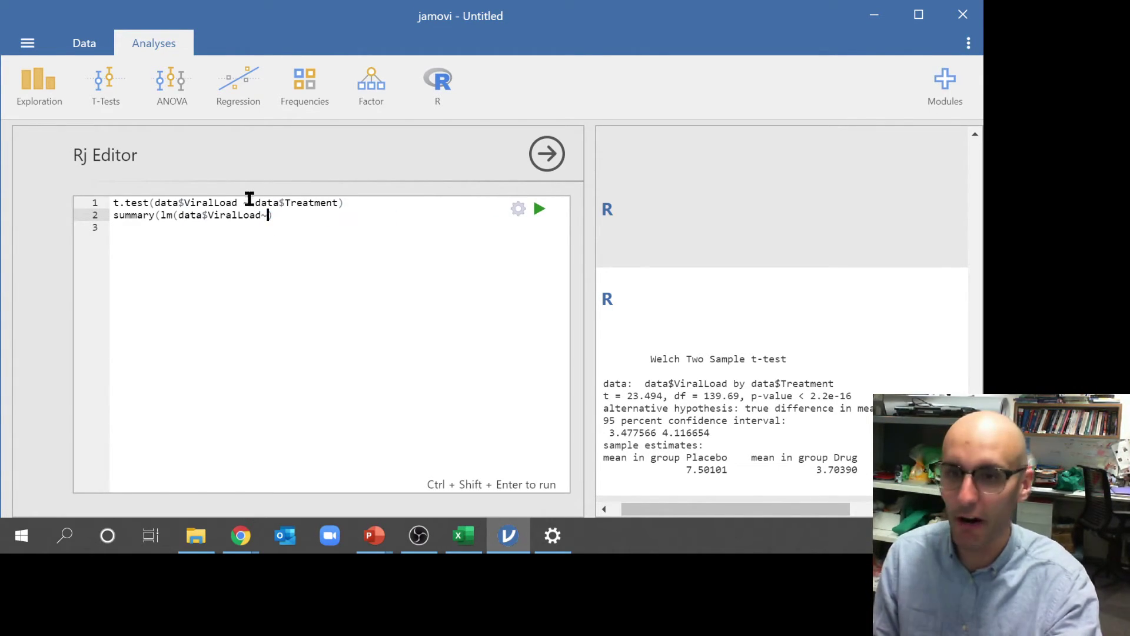
left_click(178, 215)
key("ctrl+v")
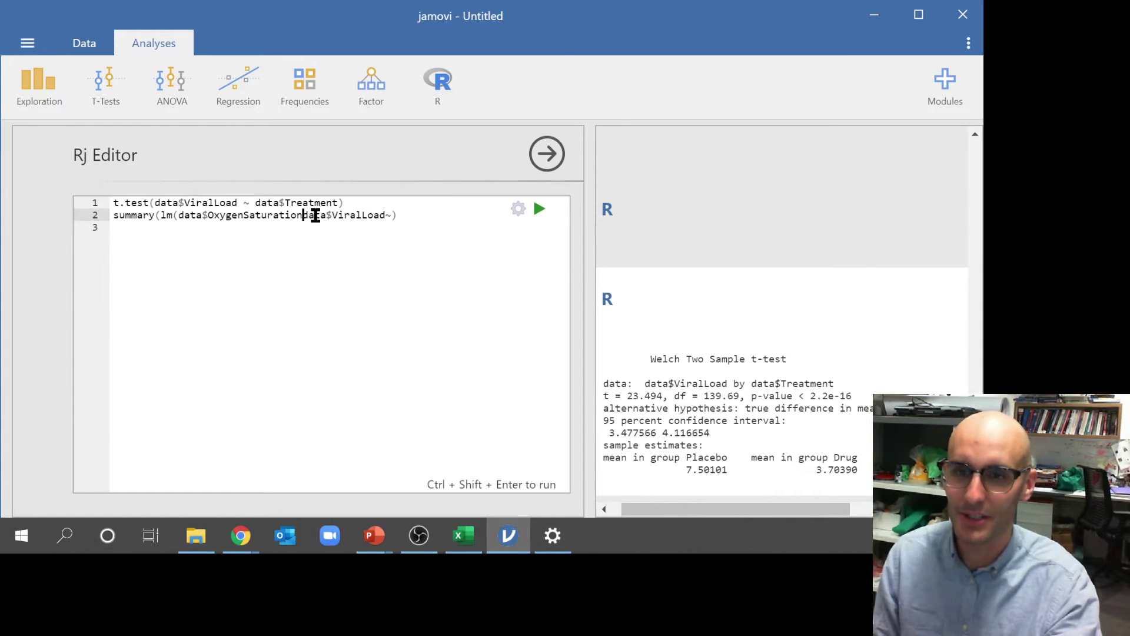
left_click_drag(302, 215, 380, 213)
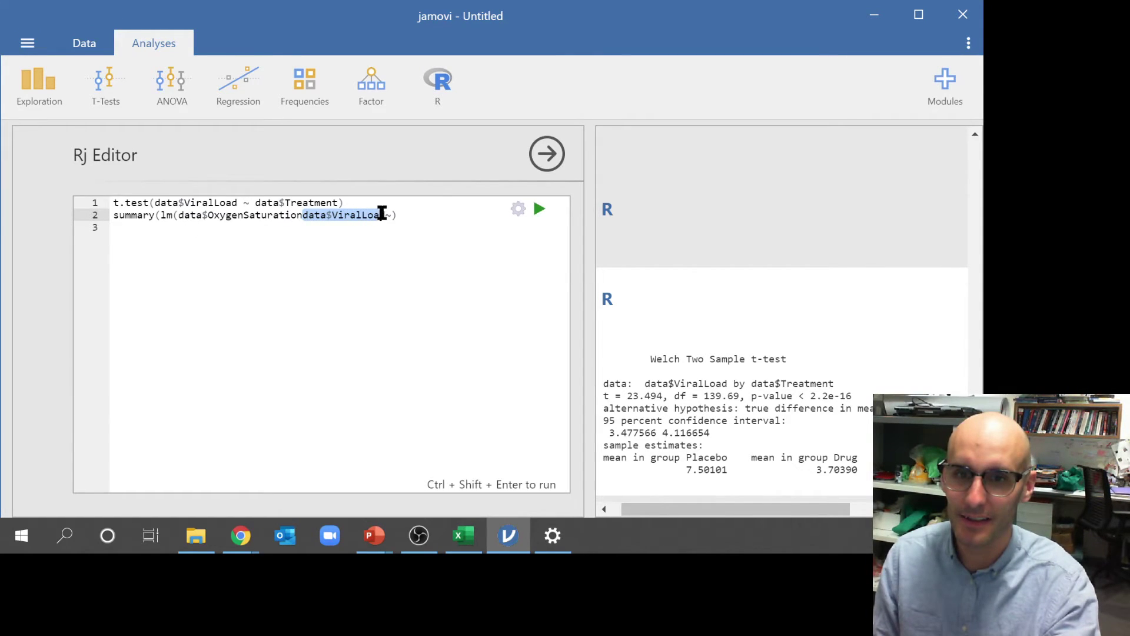
key("ctrl+x")
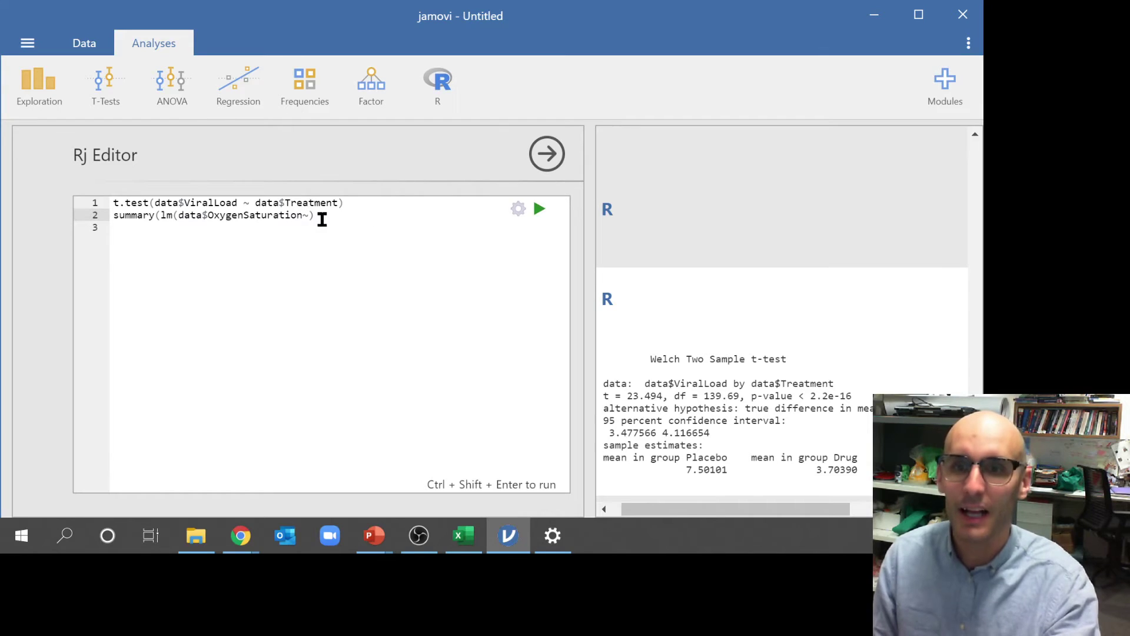
Paste data$ViralLoad after the tilde and add the missing closing parenthesis
left_click(308, 215)
key("ctrl+v")
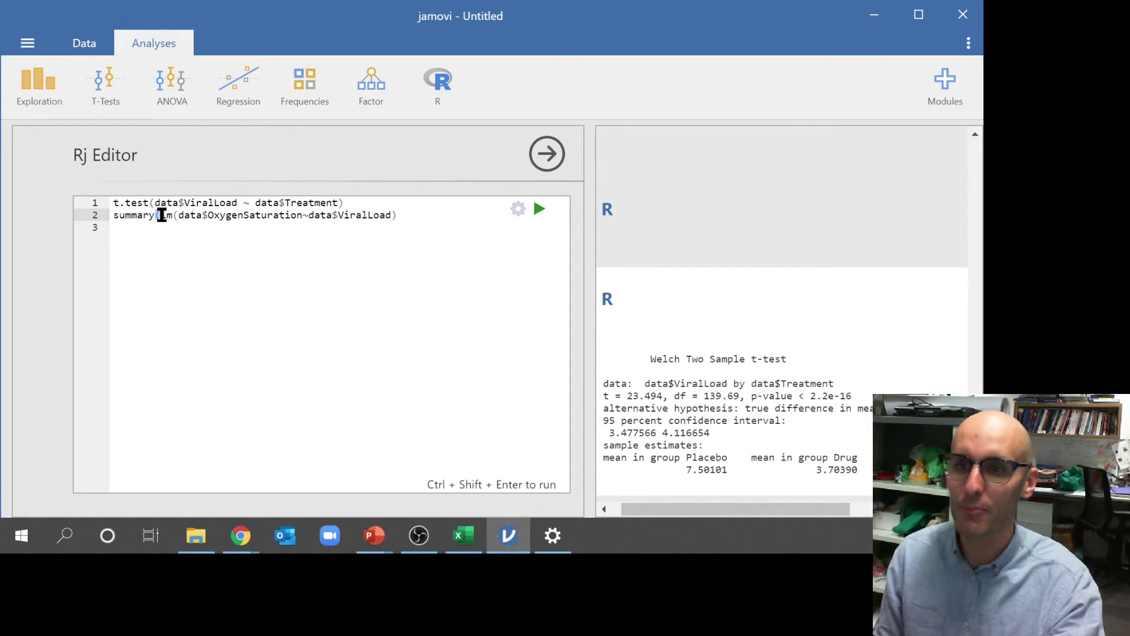
left_click(389, 215)
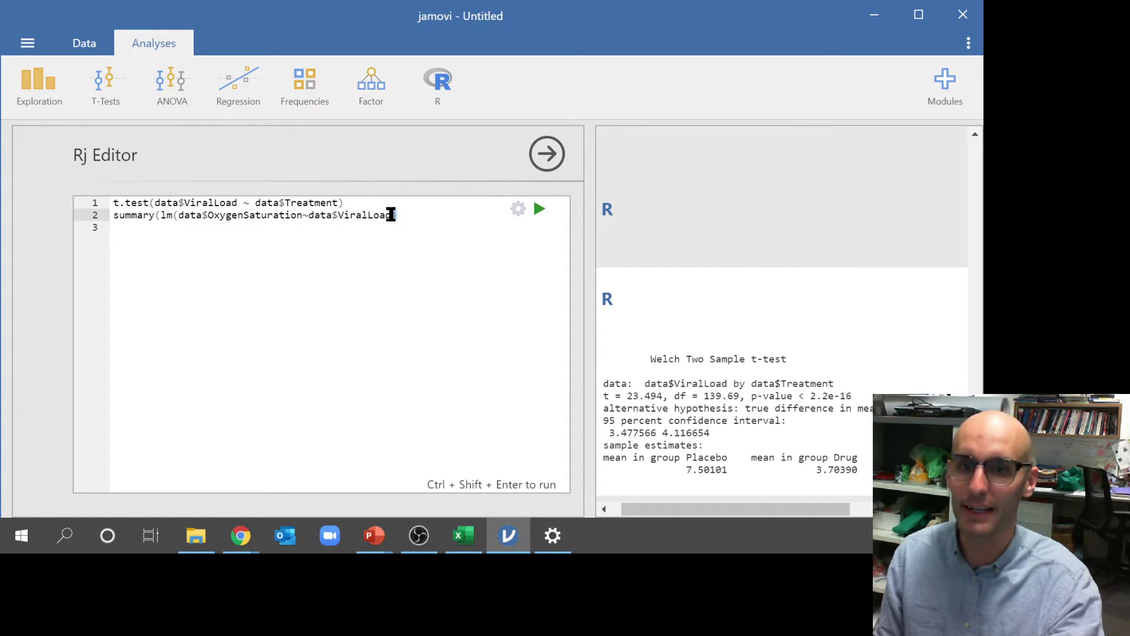
left_click(158, 215)
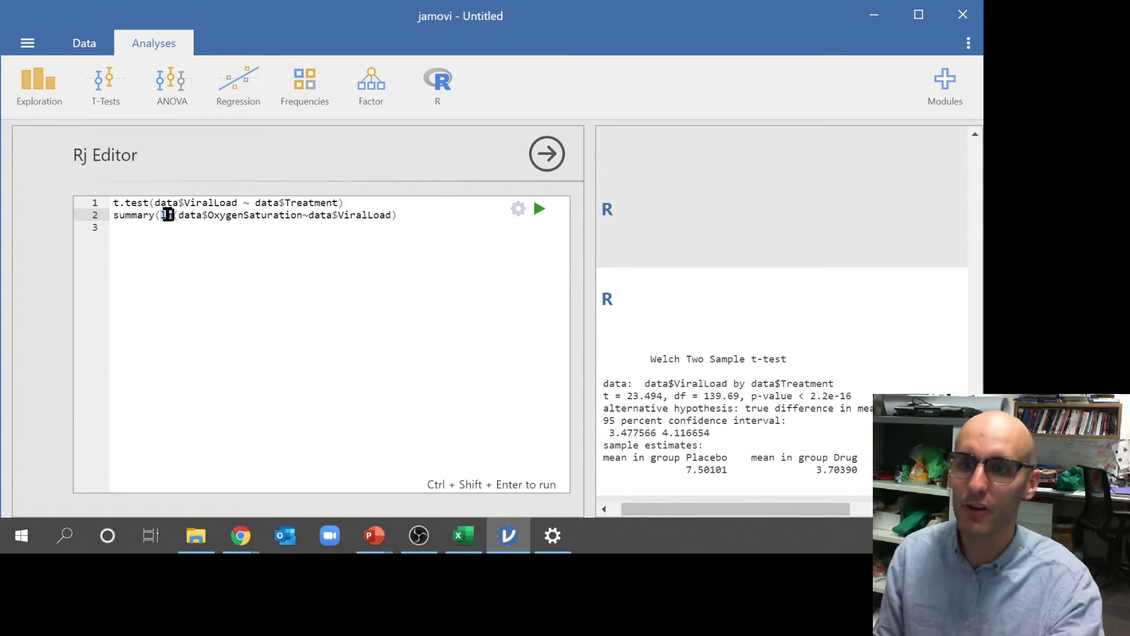
left_click(172, 215)
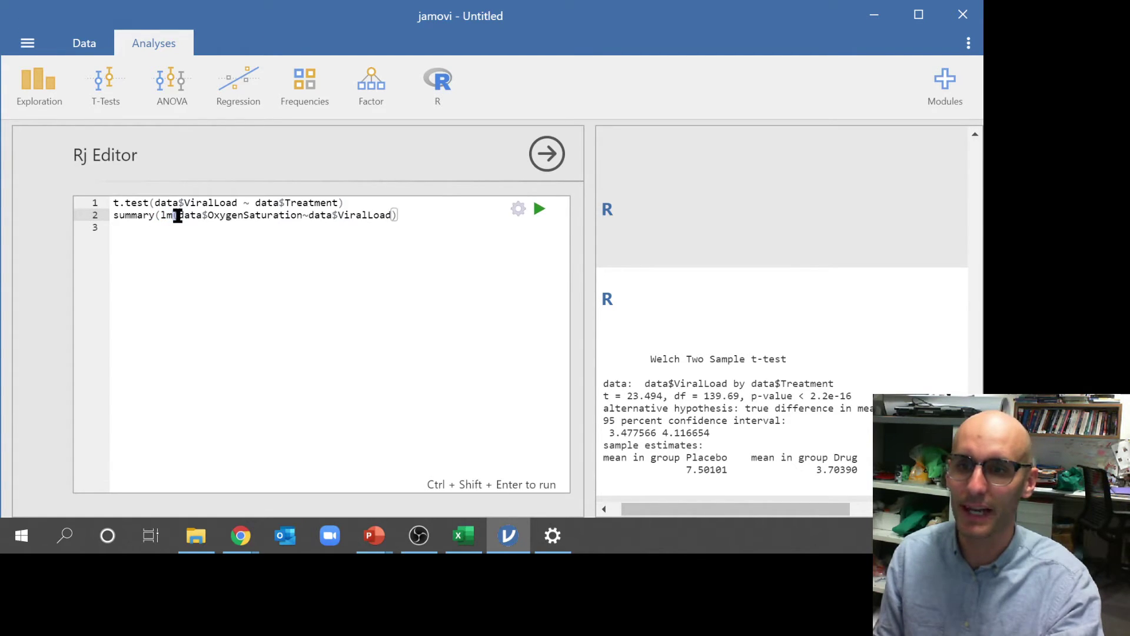
left_click(406, 214)
type(")")
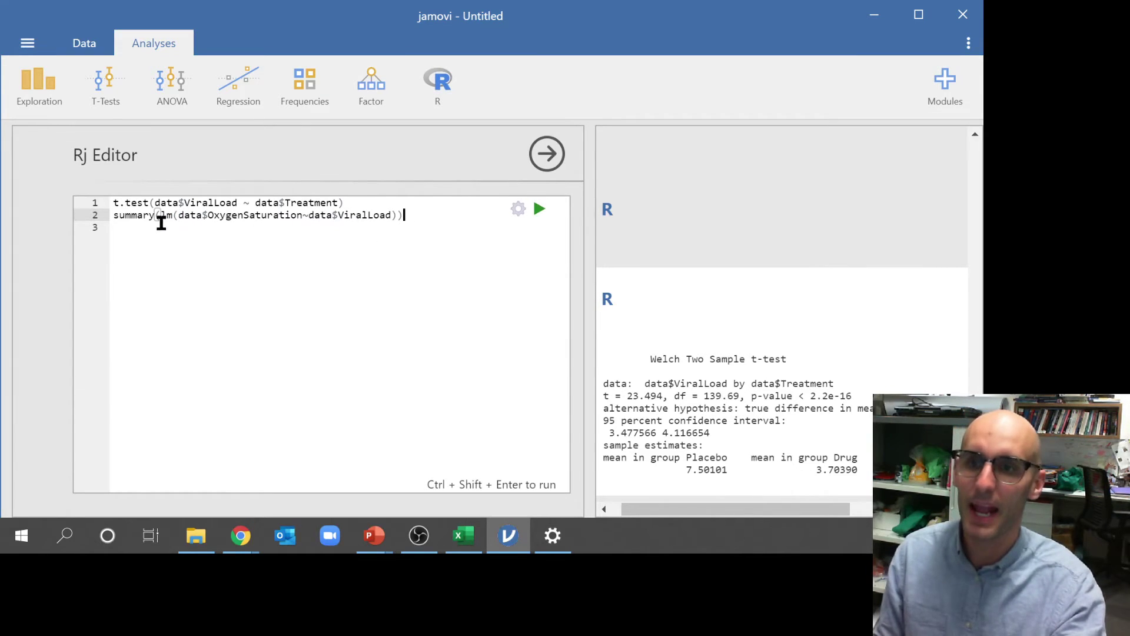
Space out the tilde so line 2 reads summary(lm(data$OxygenSaturation ~ data$ViralLoad))
left_click_drag(179, 215, 309, 216)
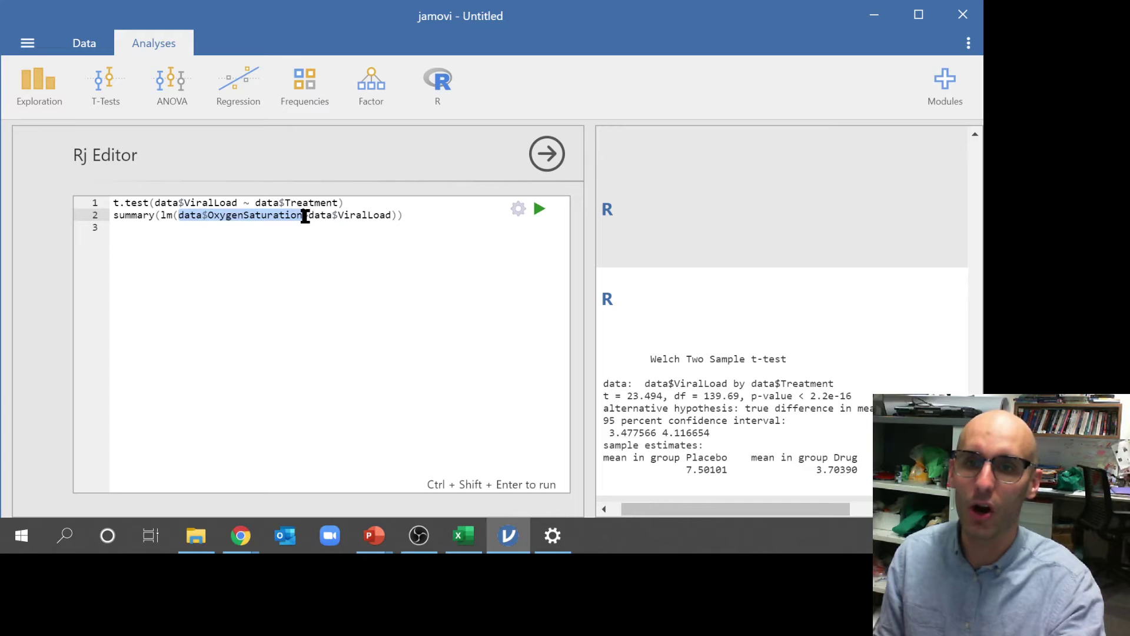
left_click(309, 216)
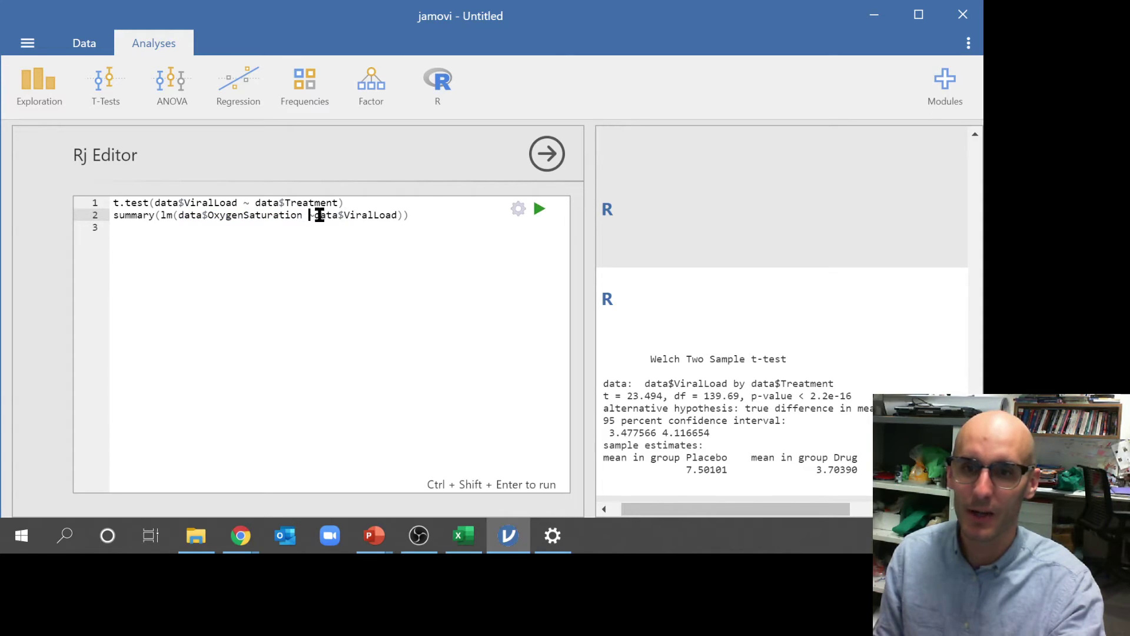
left_click(316, 214)
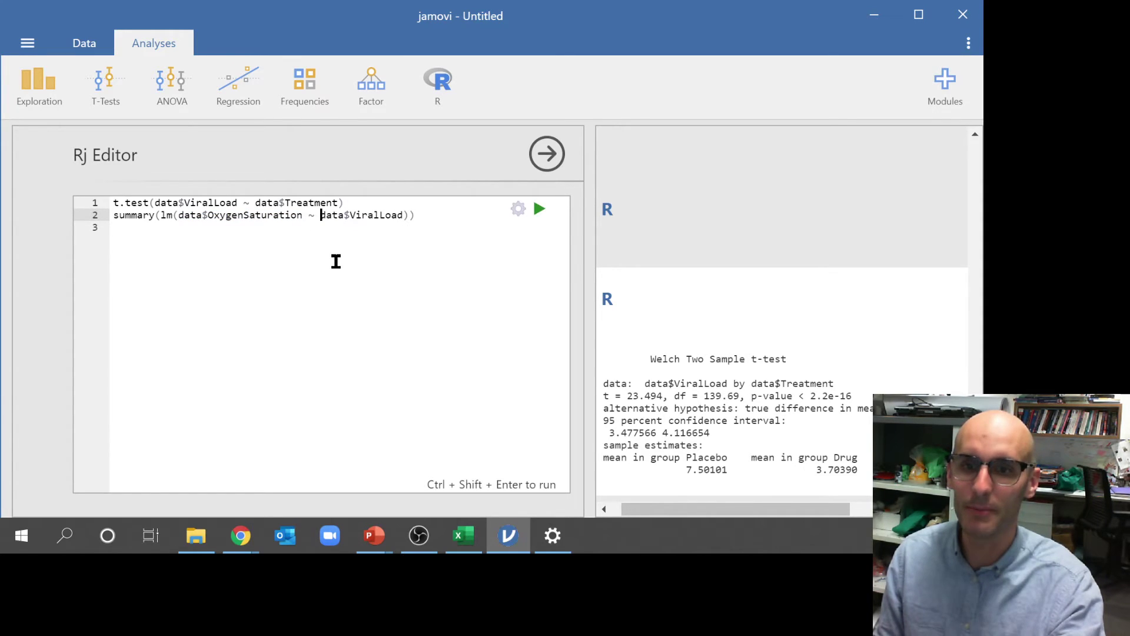
double_click(373, 214)
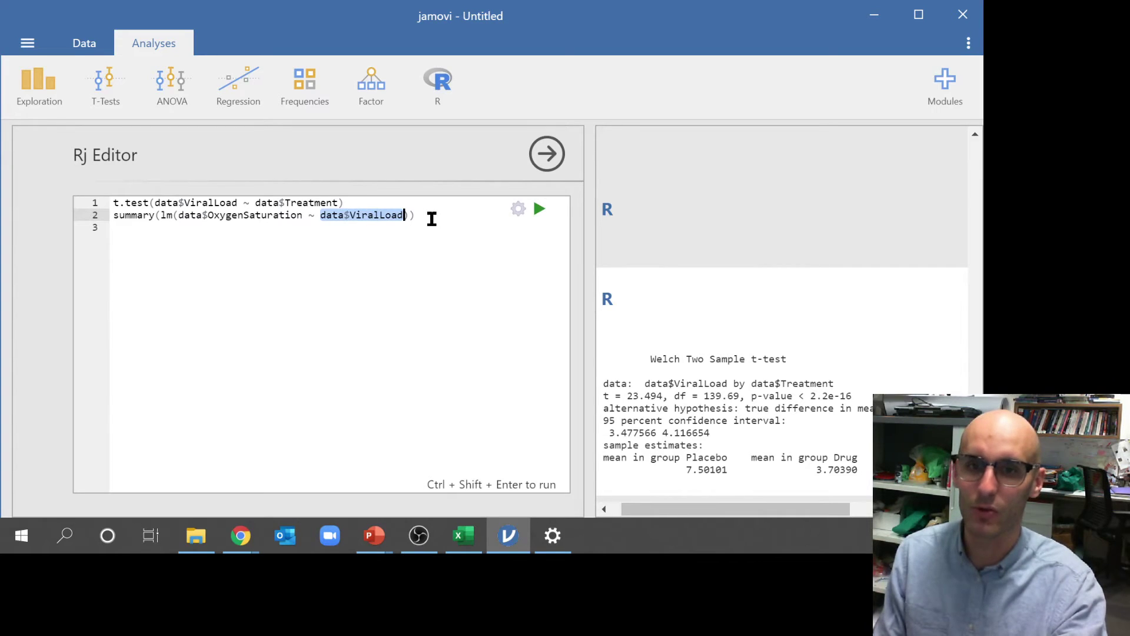
left_click(431, 217)
Run the lm summary and scroll to its coefficients (t = -11.83) and F-statistic 140
left_click(540, 209)
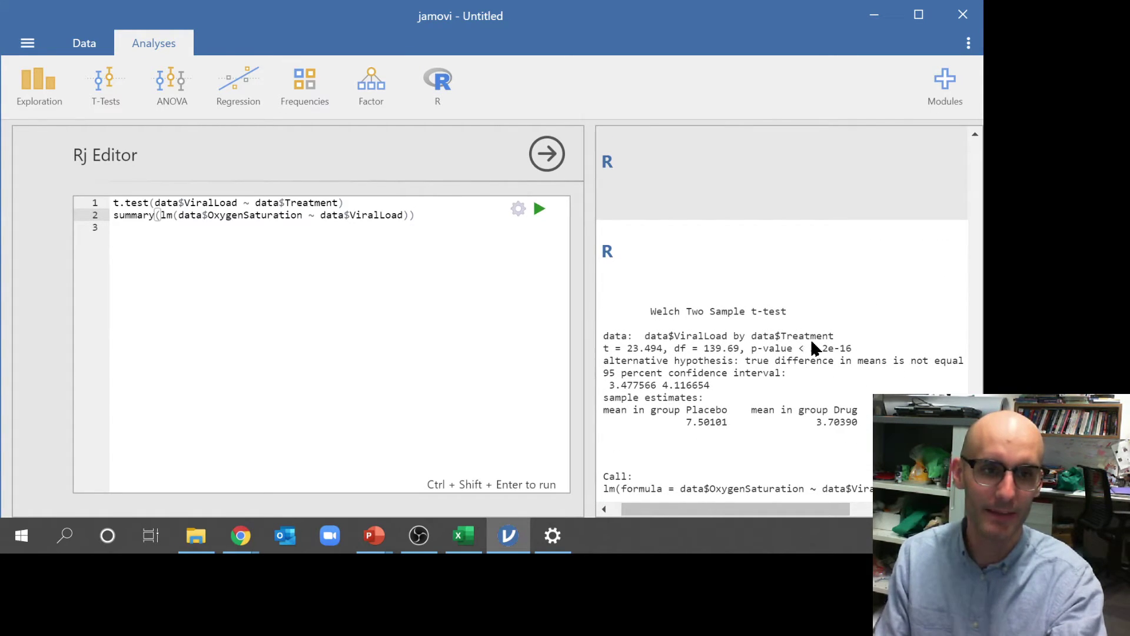
scroll(852, 348, "down", 5)
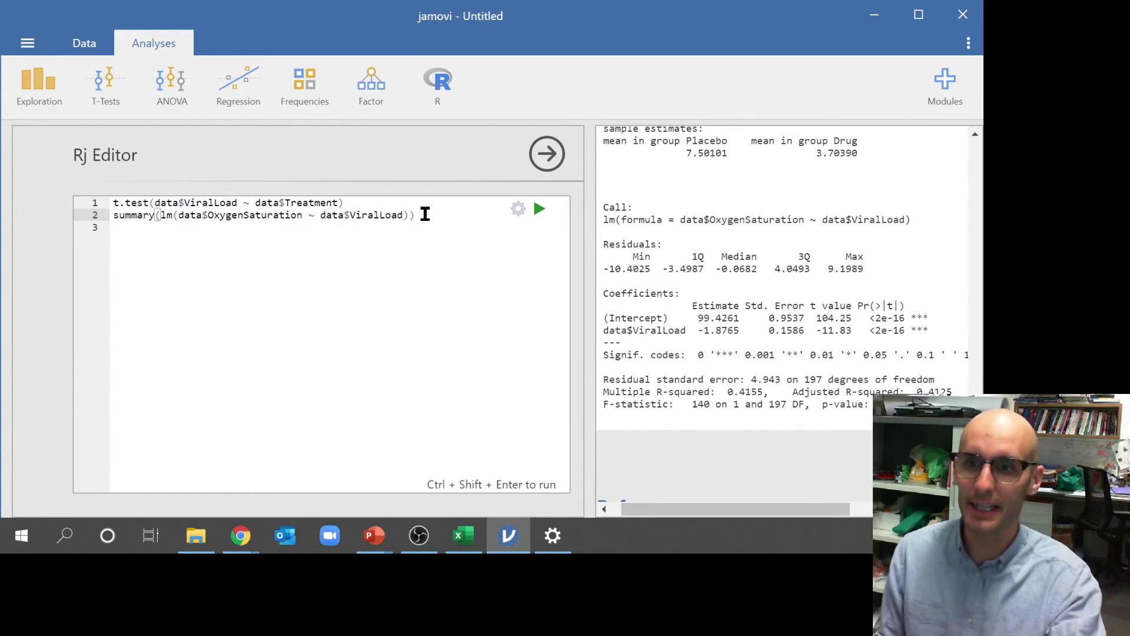
Duplicate the line-2 lm summary call onto the line directly below it
left_click_drag(425, 215, 113, 214)
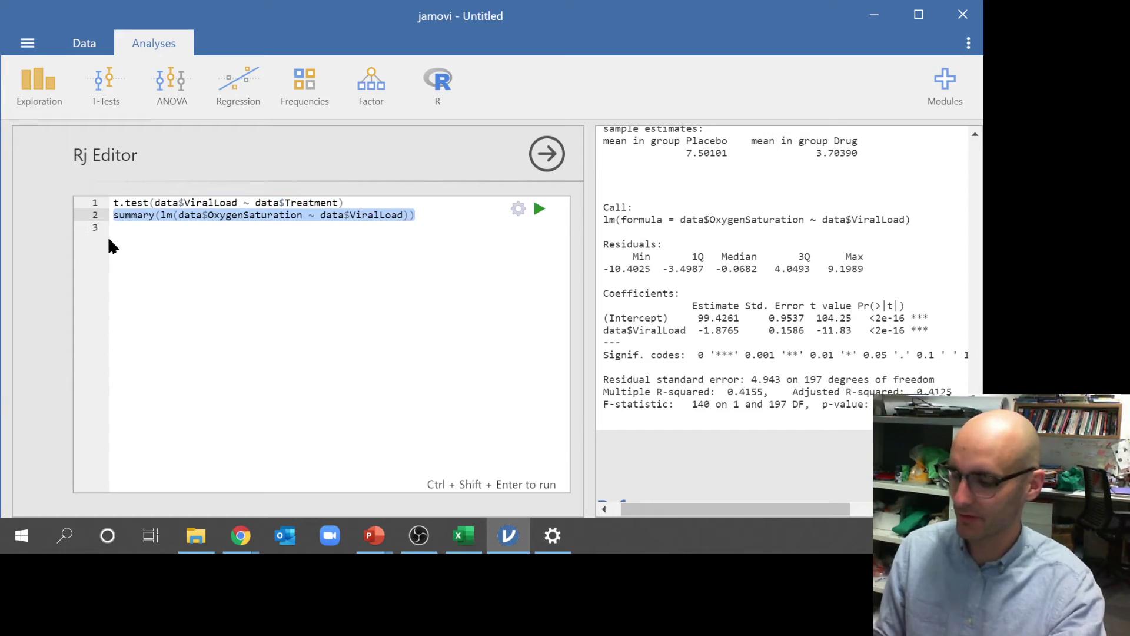
left_click(425, 217)
key("Return")
key("Return")
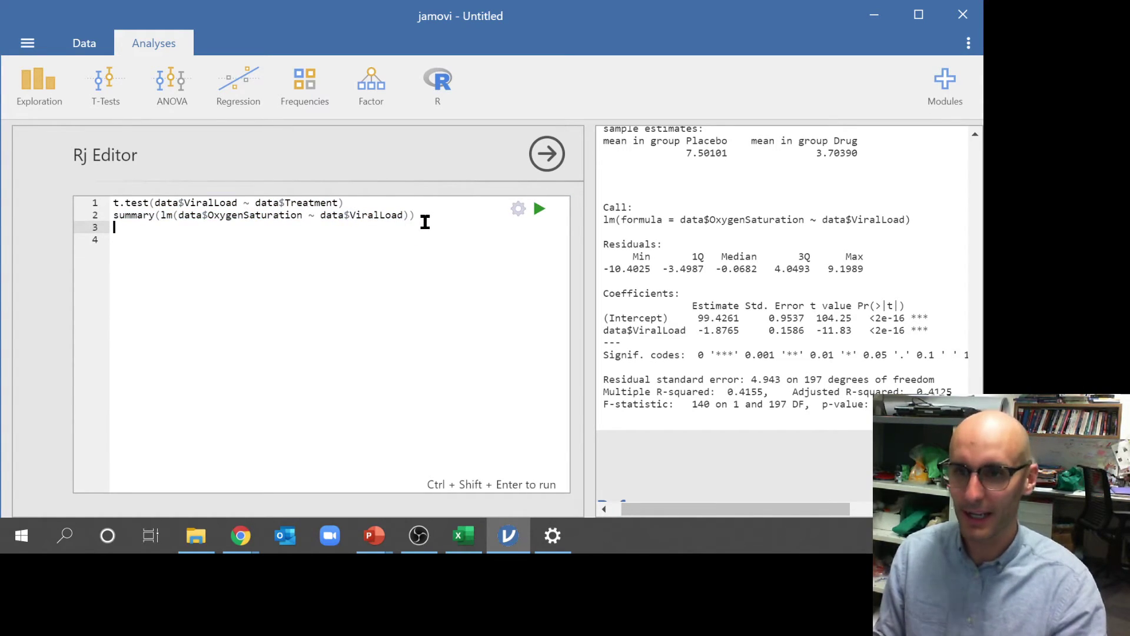
key("ctrl+v")
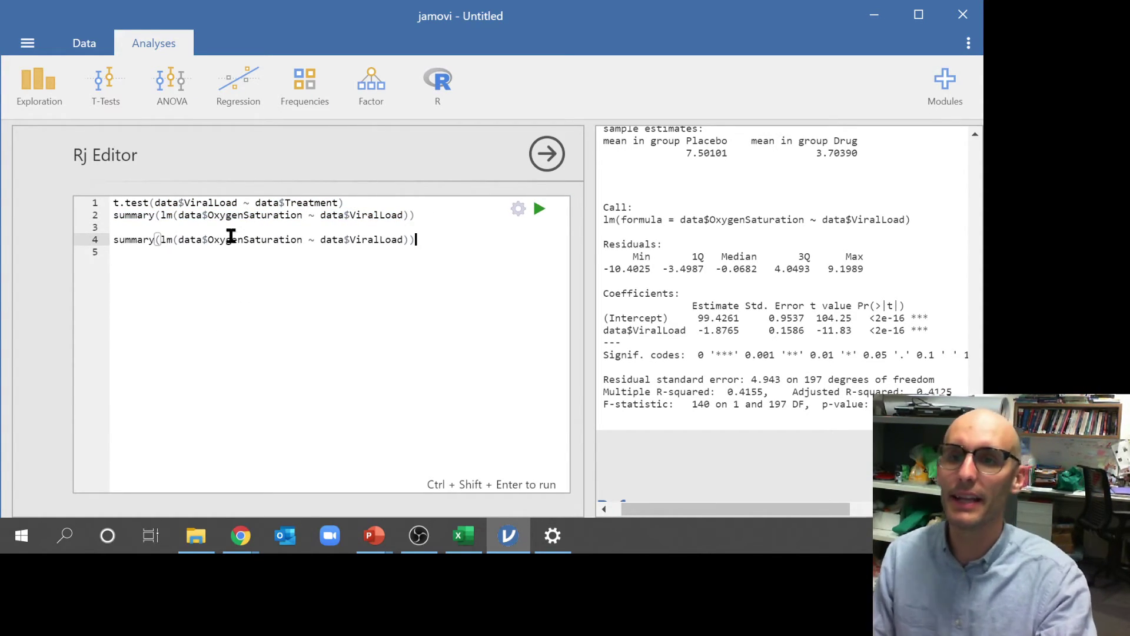
left_click(145, 227)
key("Delete")
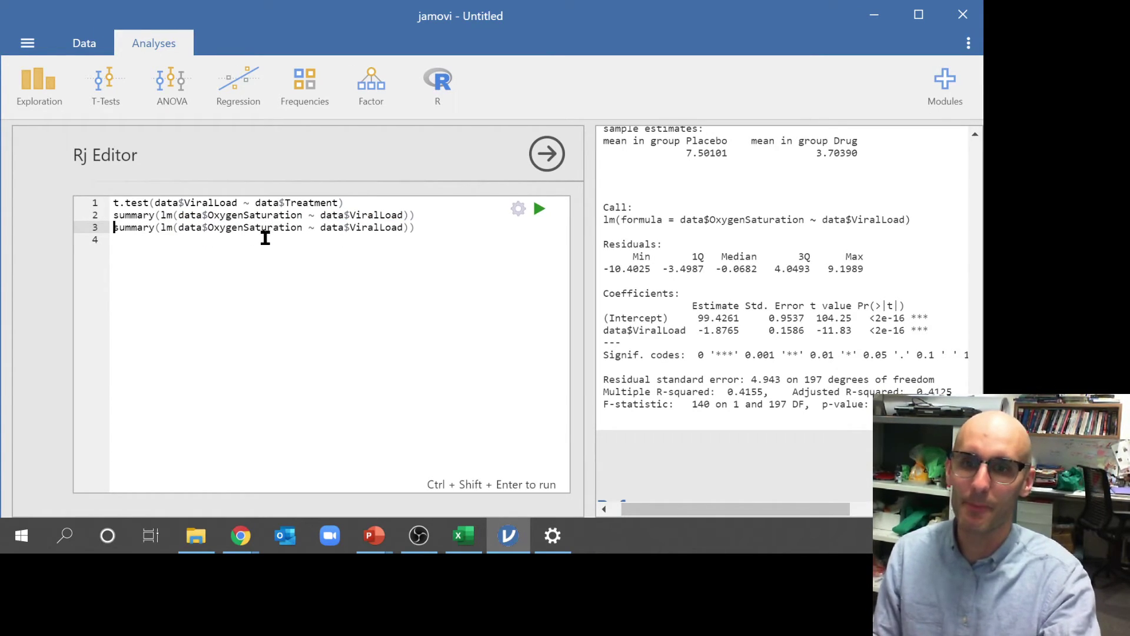
Replace the copy's formula with data$ViralLoad ~ data$Treatment and put a blank line above it
left_click(214, 202)
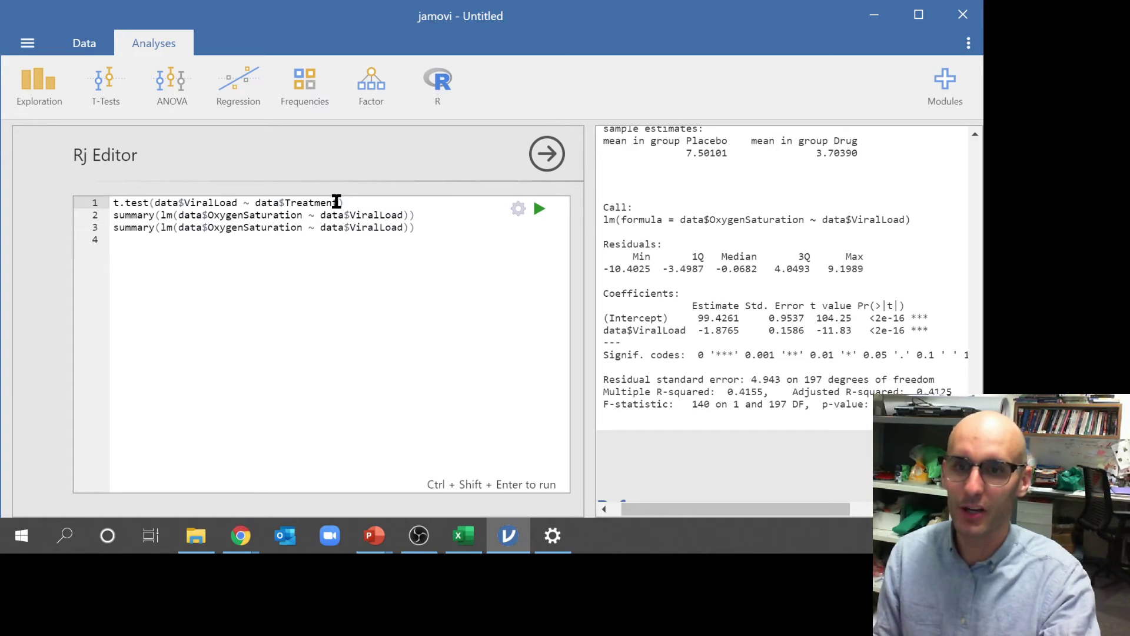
left_click_drag(338, 202, 156, 203)
key("ctrl+c")
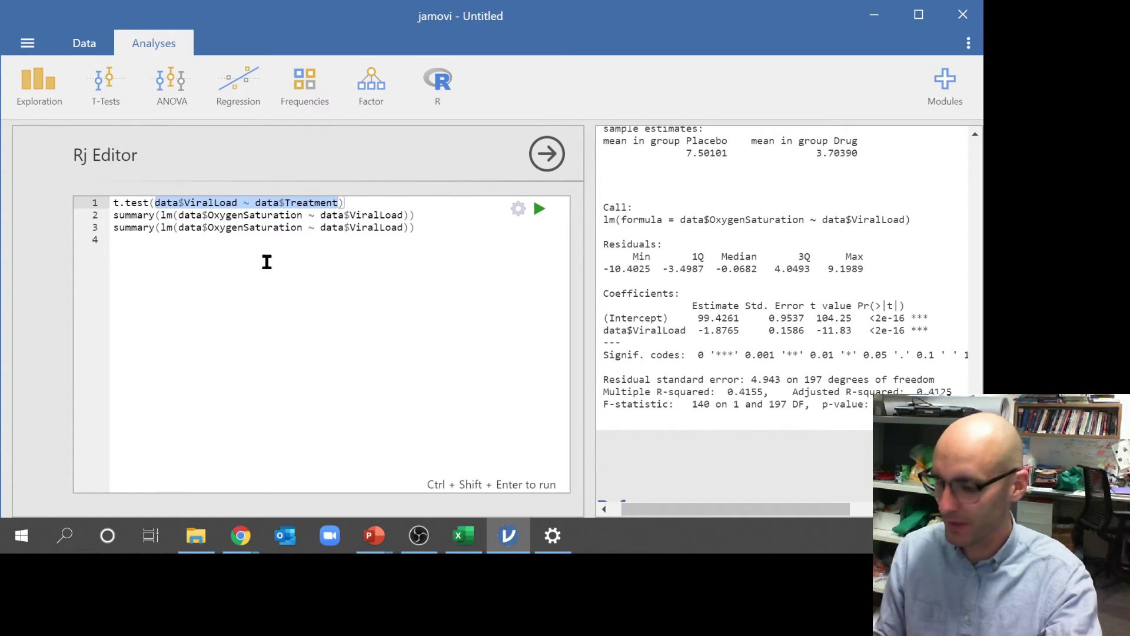
left_click_drag(402, 228, 179, 227)
key("ctrl+v")
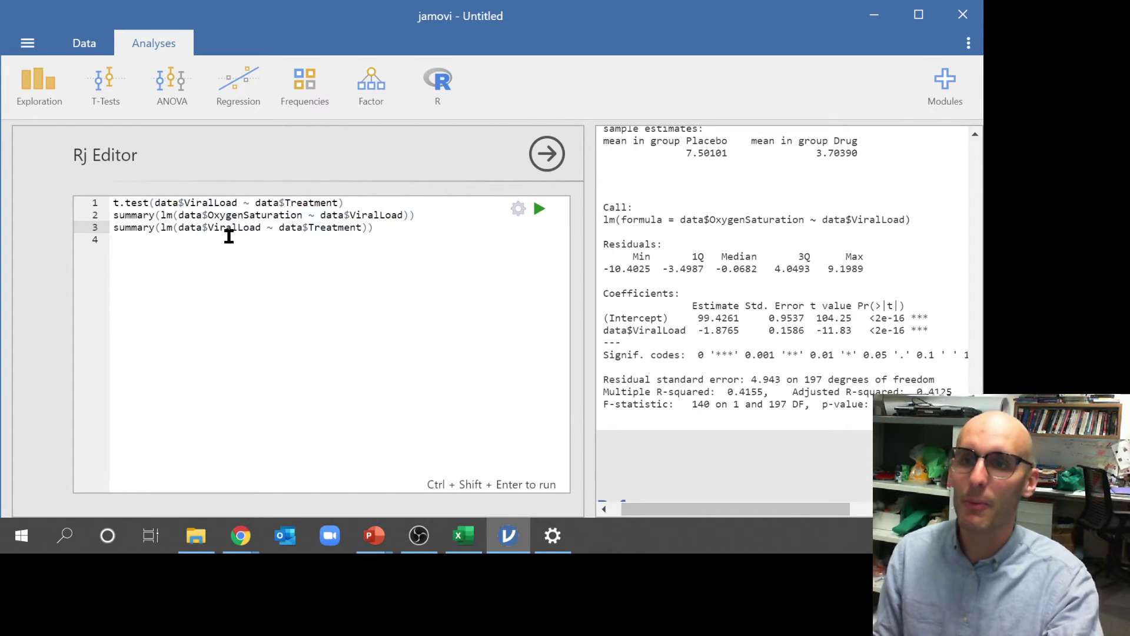
left_click(430, 216)
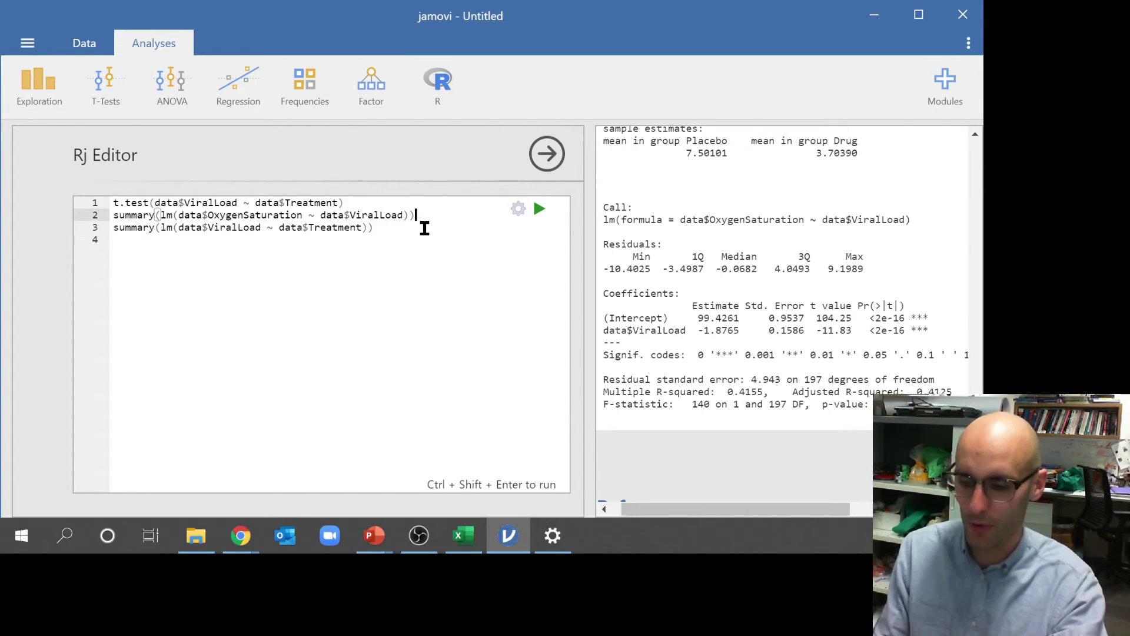
key("Return")
double_click(212, 240)
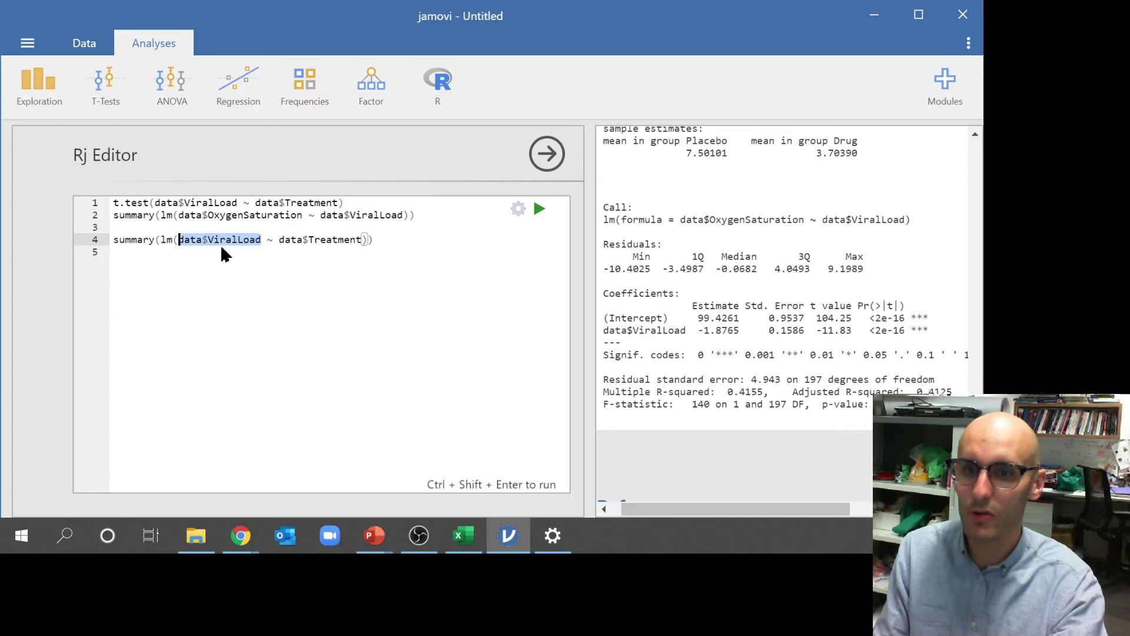
left_click(338, 242)
double_click(338, 242)
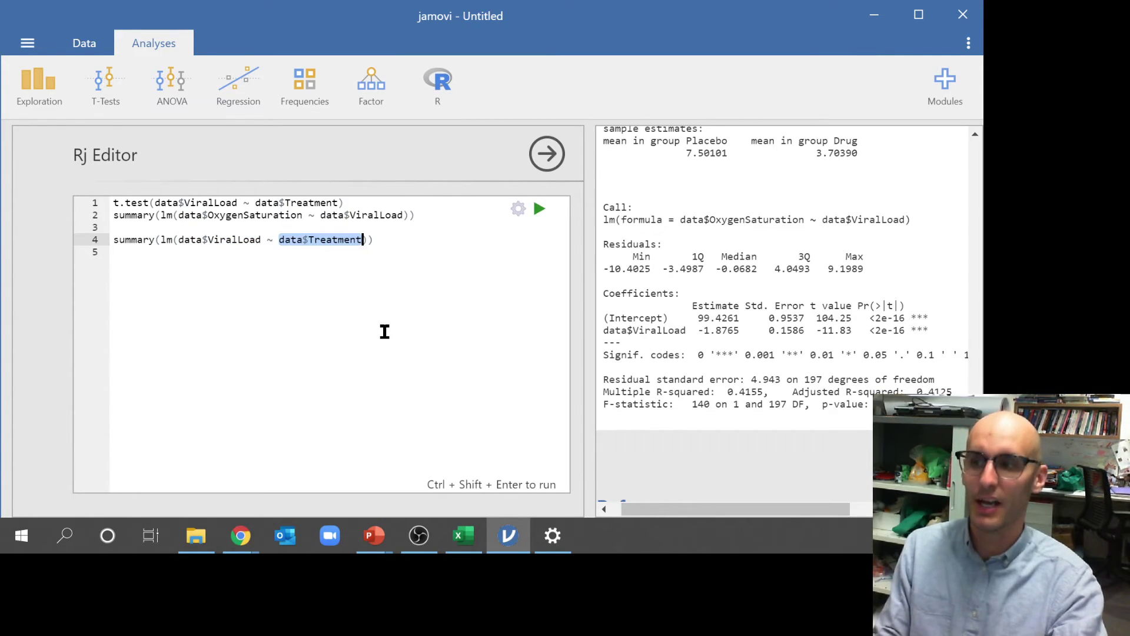
Look over the Treatment column in the Data spreadsheet
left_click(80, 44)
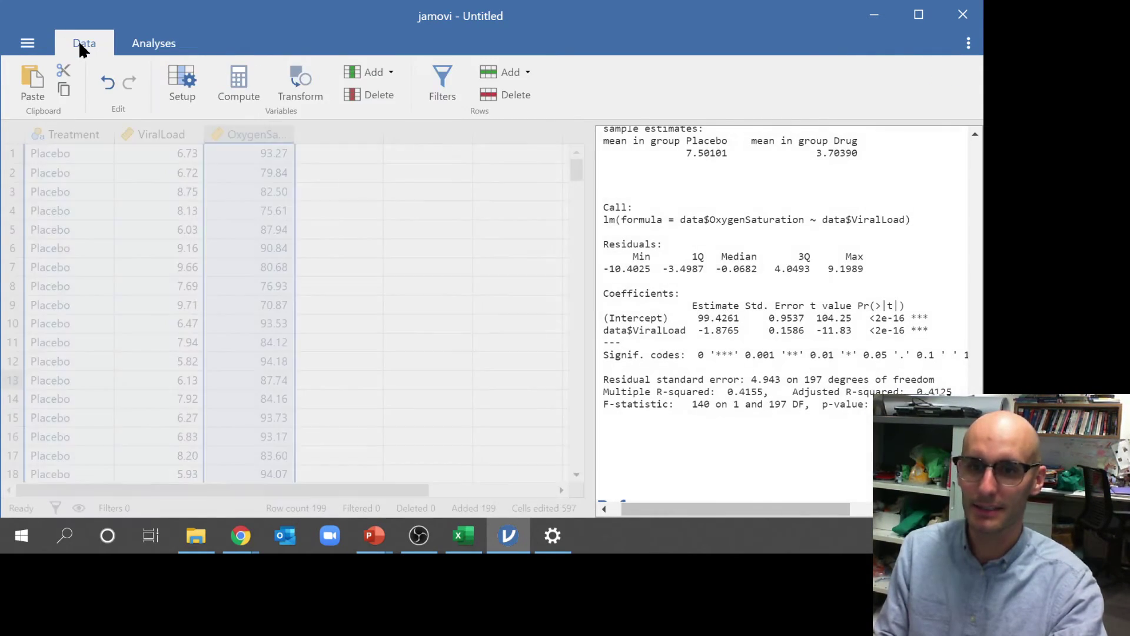
left_click(79, 135)
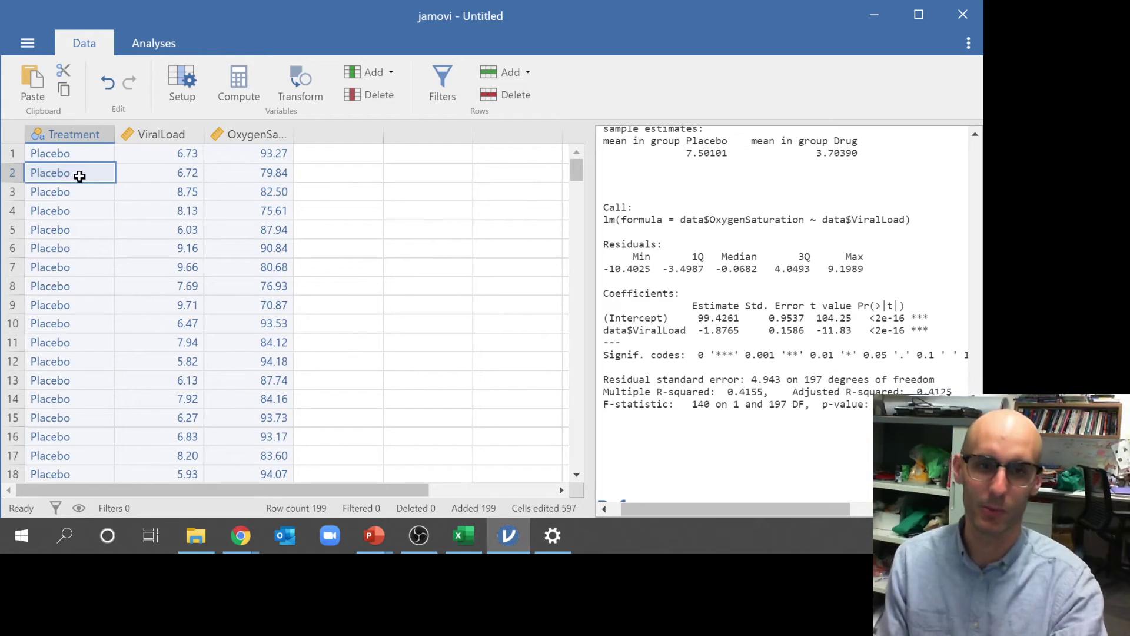
scroll(52, 303, "down", 2)
scroll(50, 292, "up", 2)
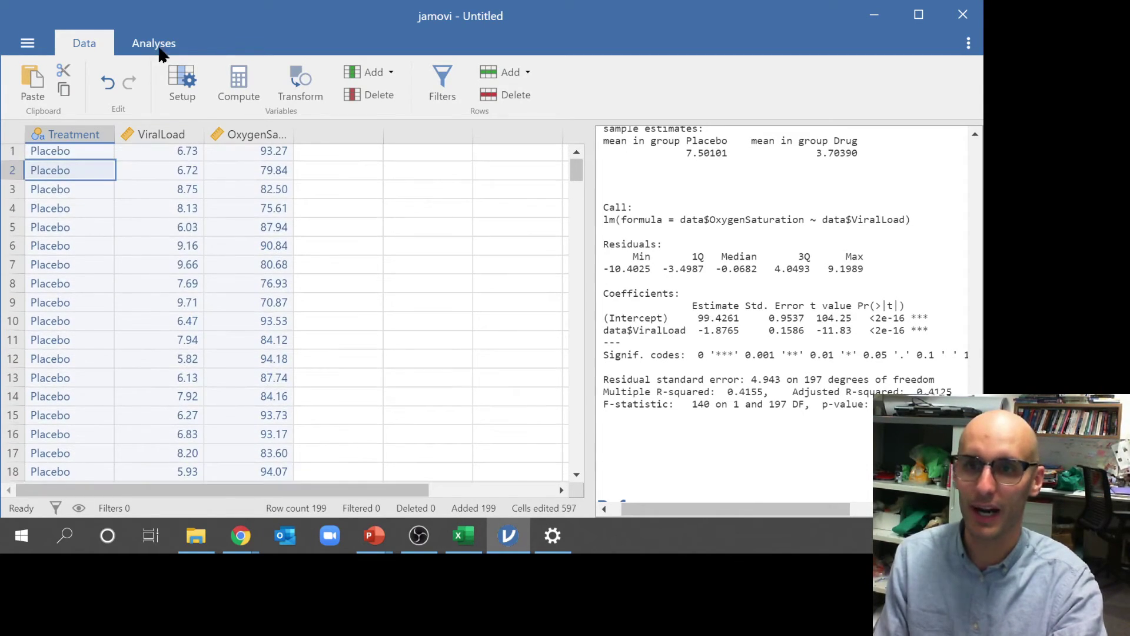
Return to Analyses and reopen the R analysis in the Rj Editor
left_click(156, 45)
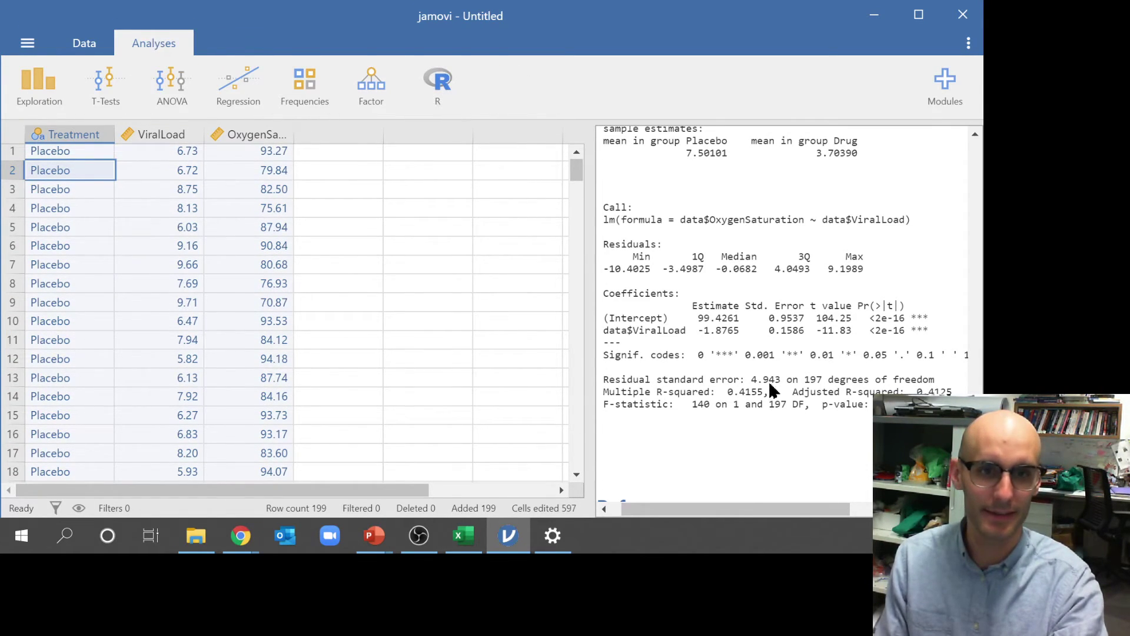
scroll(732, 376, "down", 5)
scroll(621, 219, "up", 15)
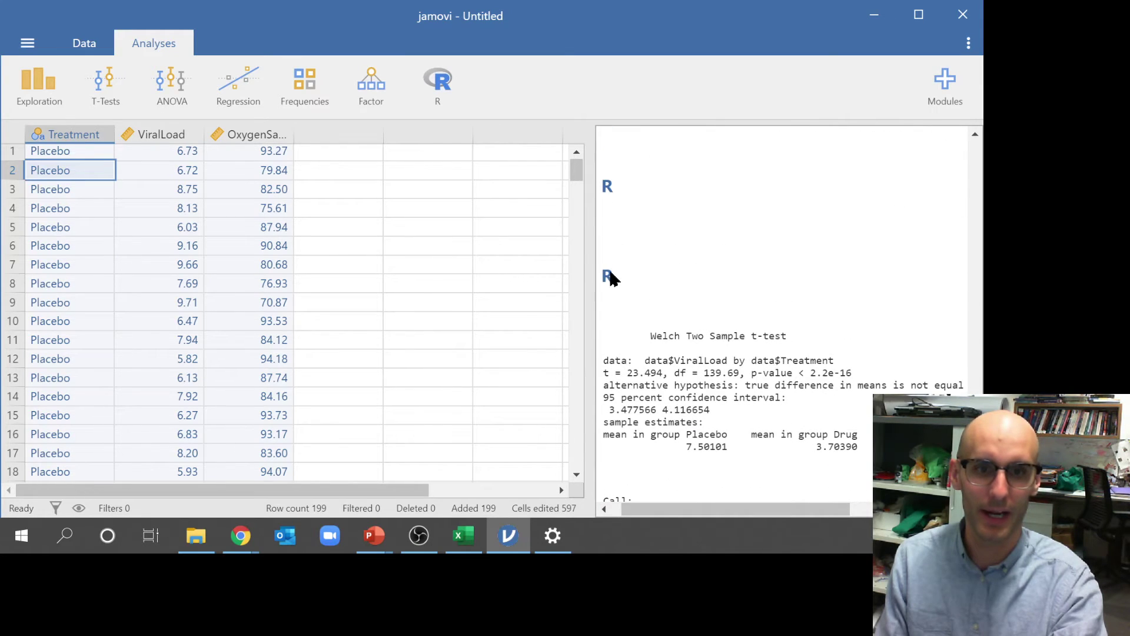
left_click(609, 278)
left_click(349, 272)
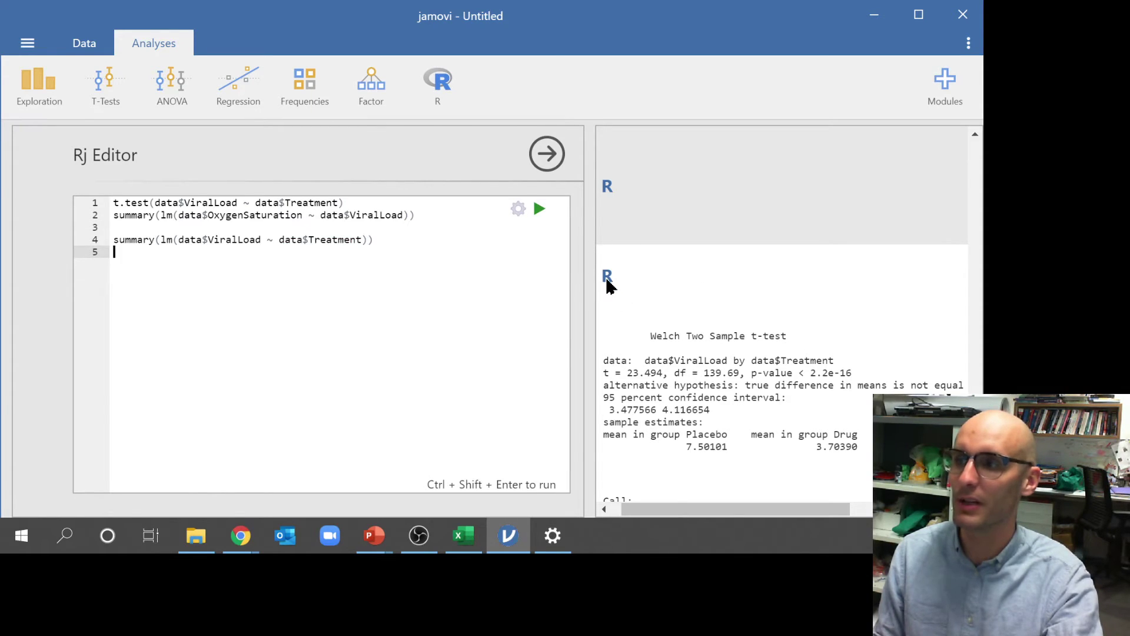
Review the output, then place the caret at the end of line 4, summary(lm(data$ViralLoad ~ data$Treatment))
scroll(691, 370, "up", 5)
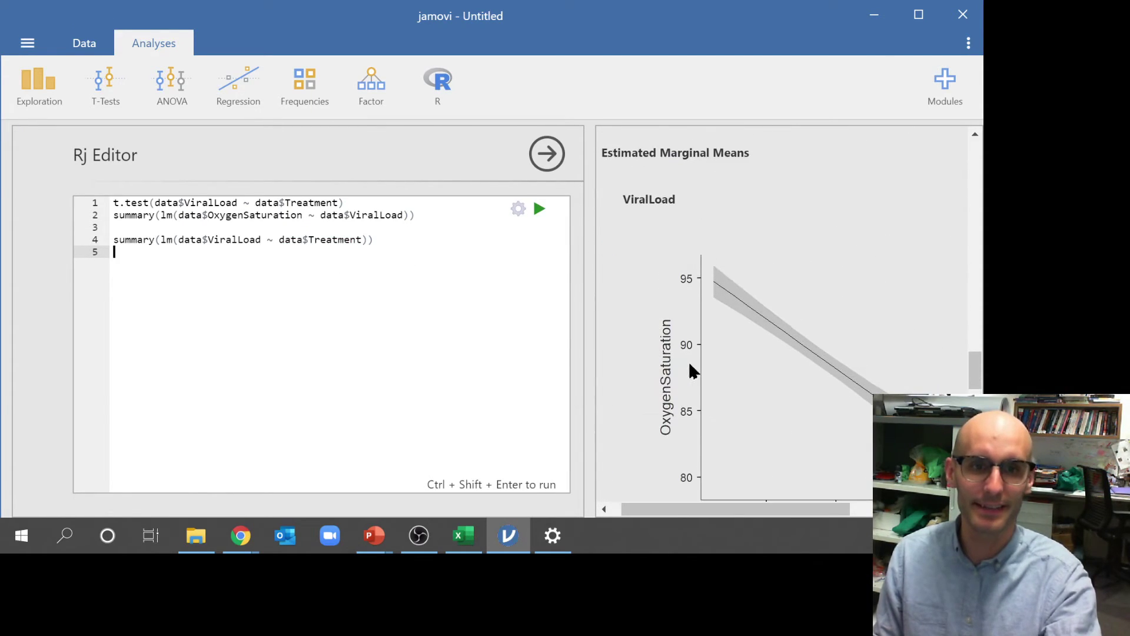
scroll(691, 370, "up", 2)
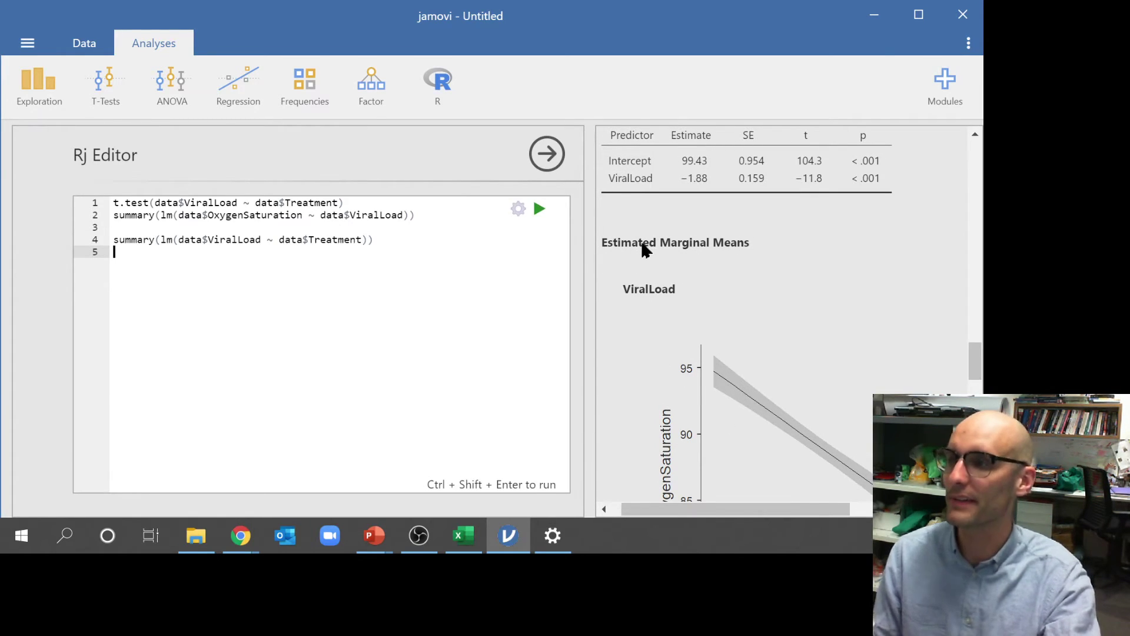
scroll(681, 366, "down", 7)
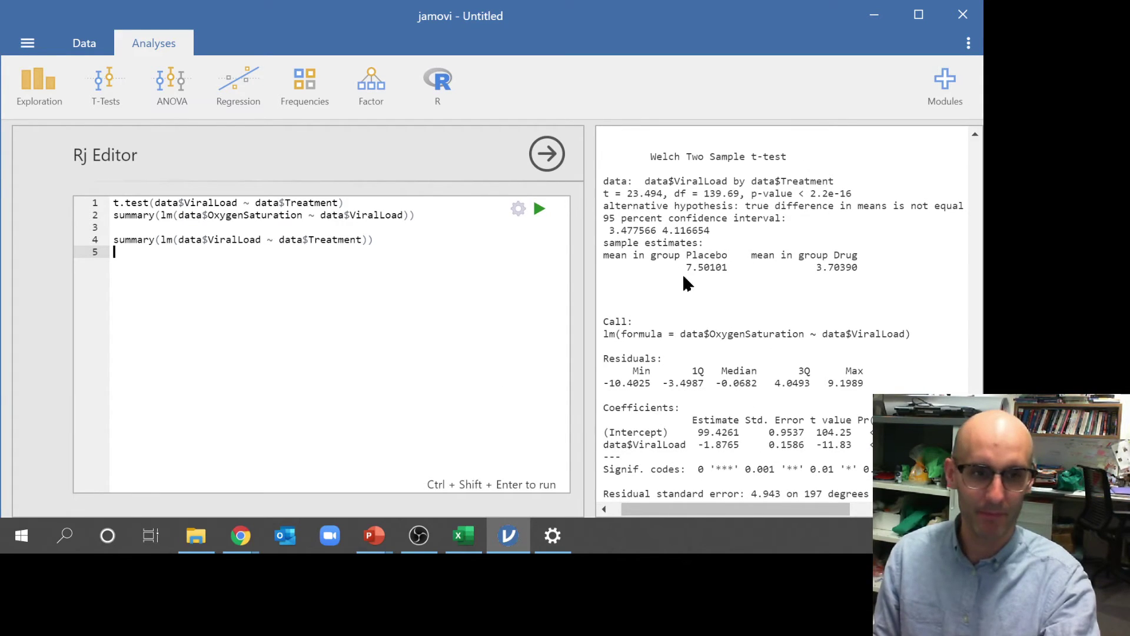
scroll(683, 277, "down", 4)
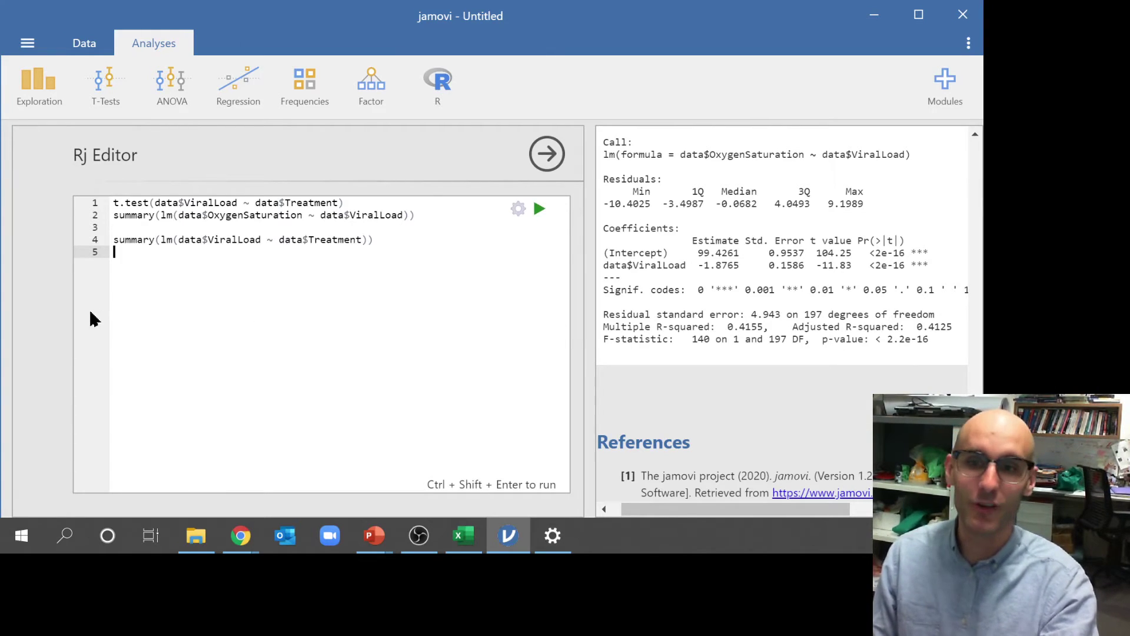
left_click(394, 229)
left_click(379, 240)
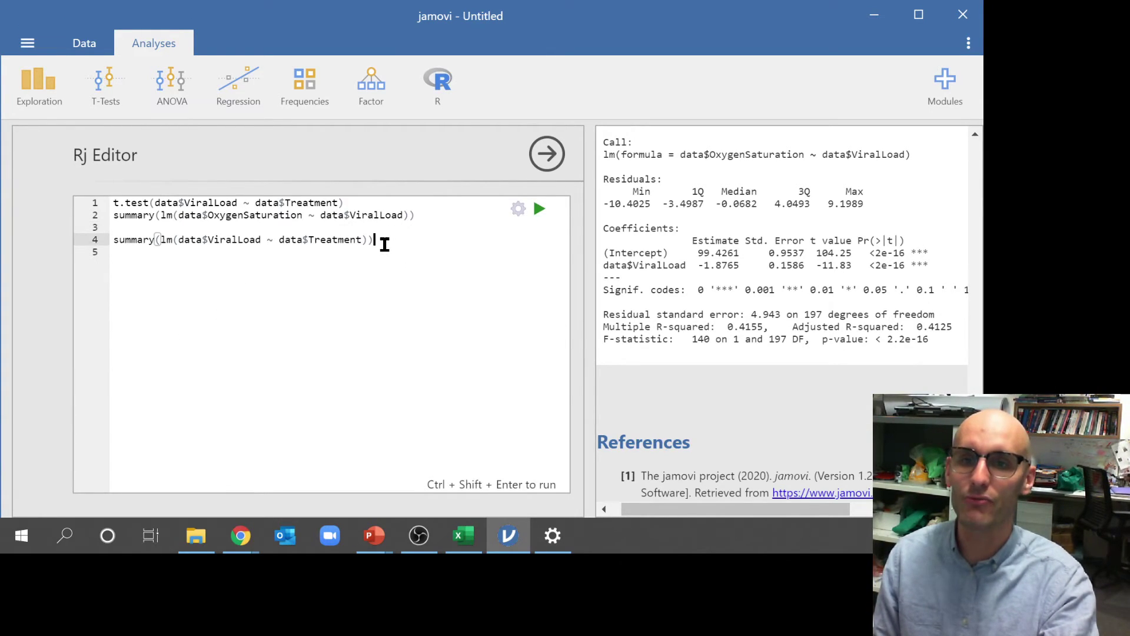
left_click_drag(368, 239, 83, 239)
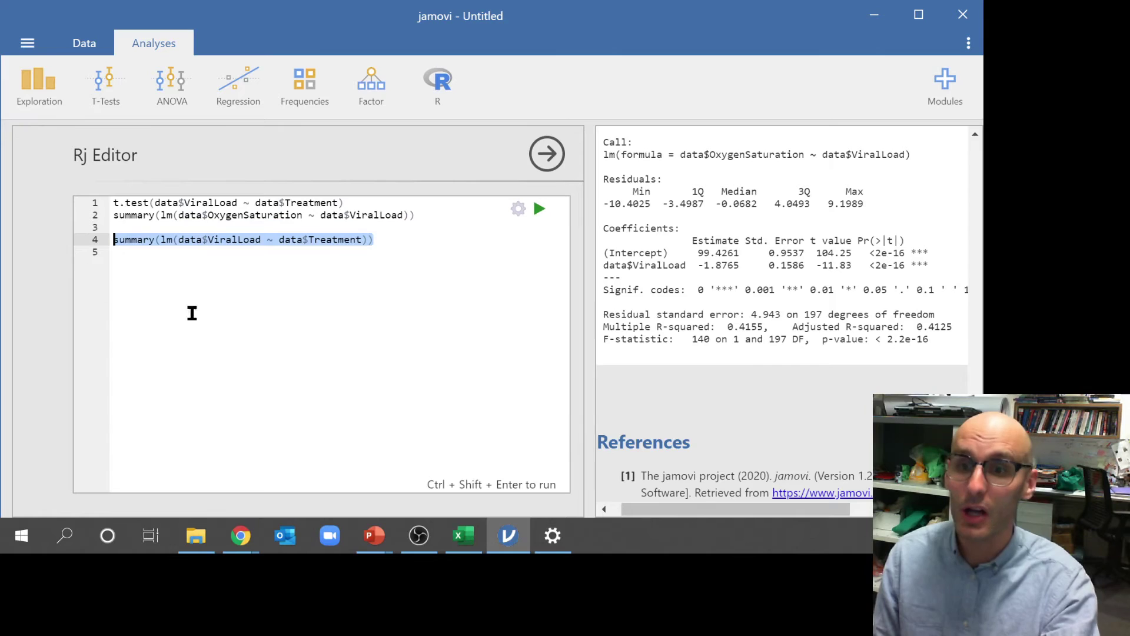
left_click(402, 243)
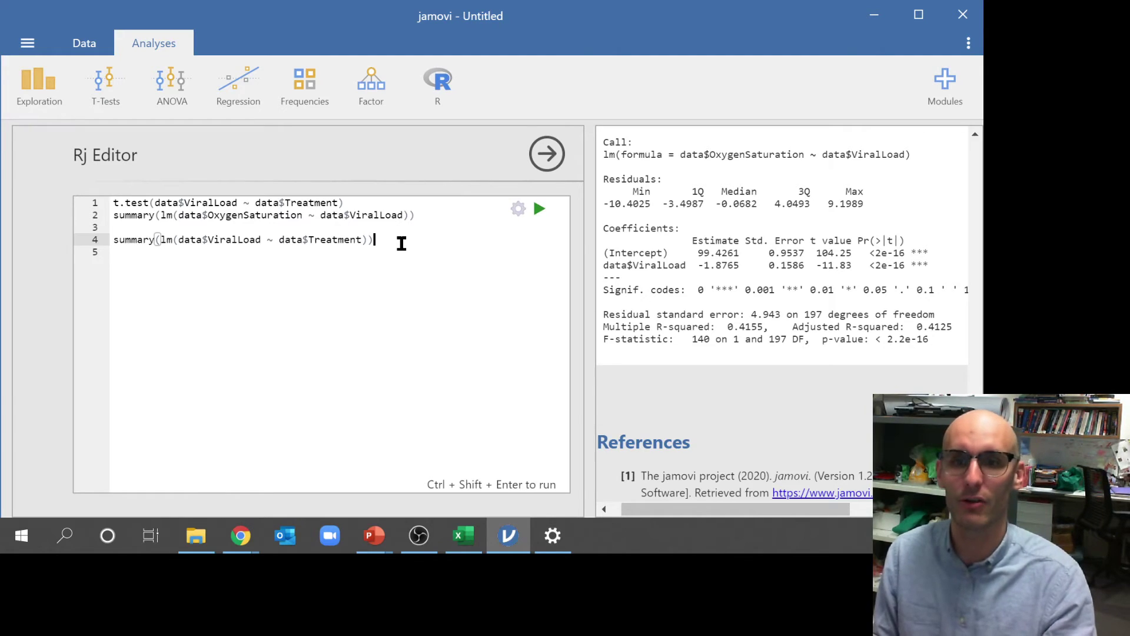
Run the Rj Editor script to refresh the output
left_click(539, 210)
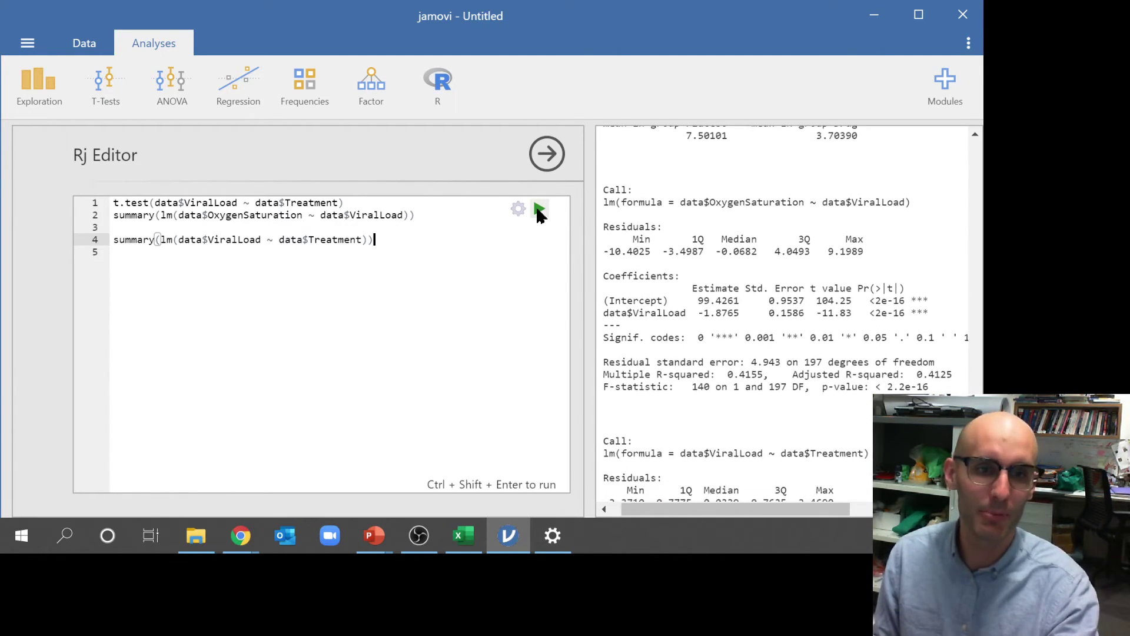
scroll(750, 281, "up", 3)
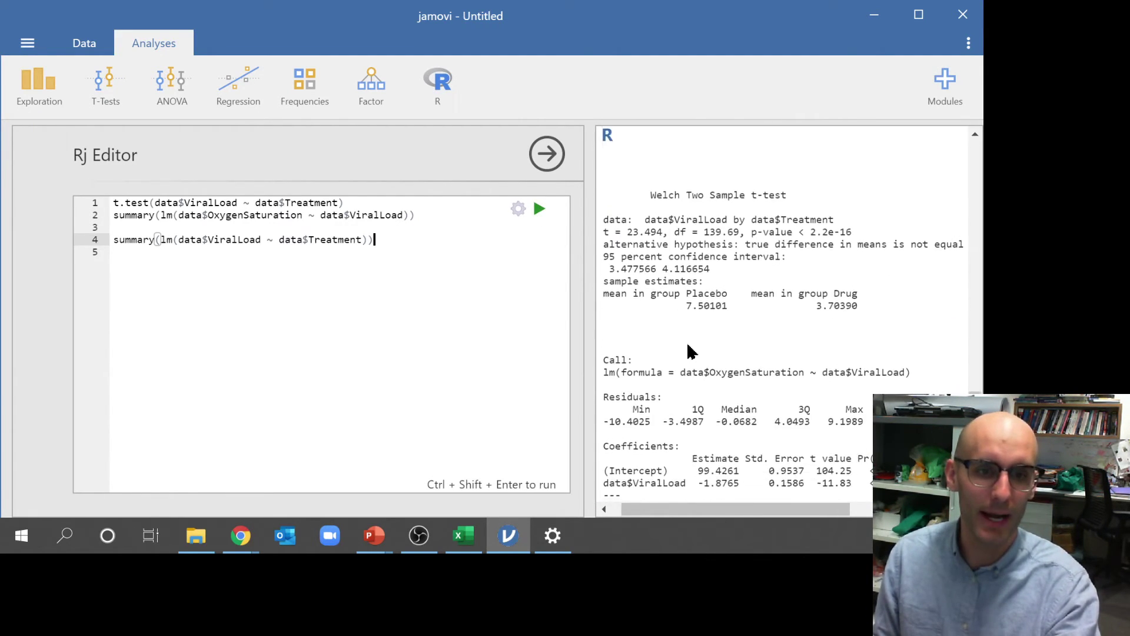
scroll(693, 341, "down", 5)
scroll(647, 294, "up", 4)
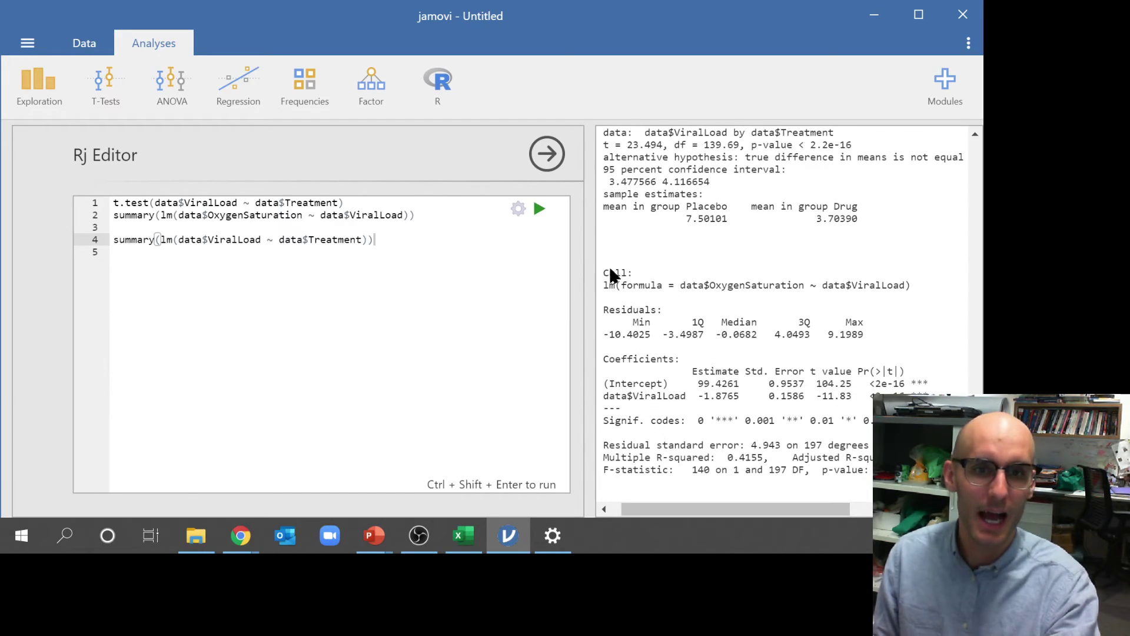
Highlight the t.test call on line 1, then the lm summary on line 2
left_click_drag(348, 202, 95, 203)
scroll(858, 320, "up", 3)
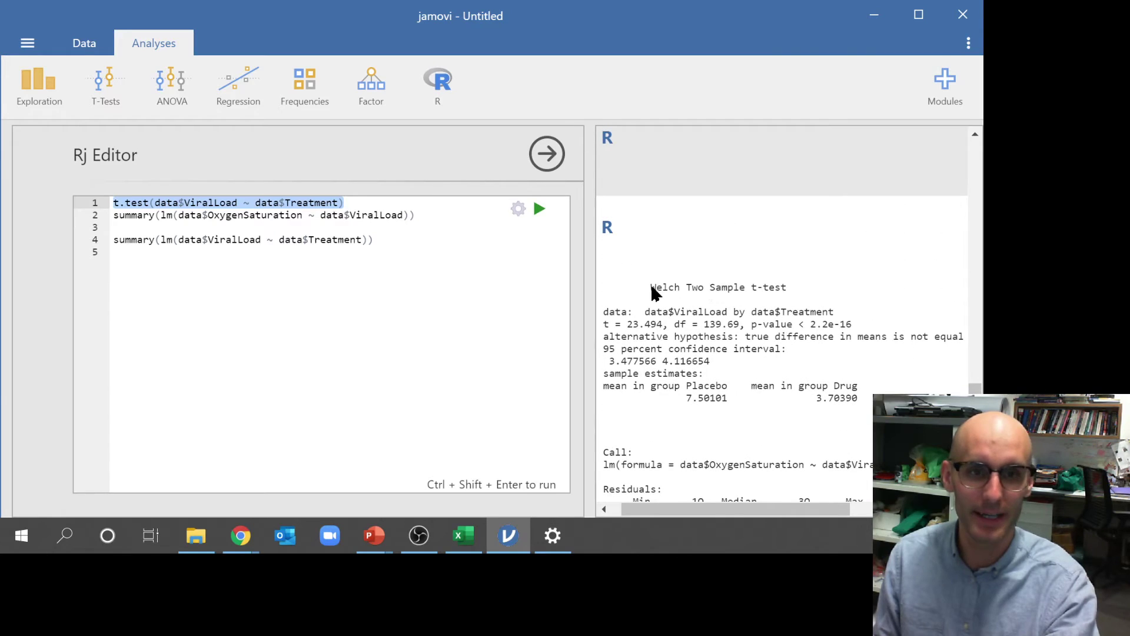
left_click(391, 203)
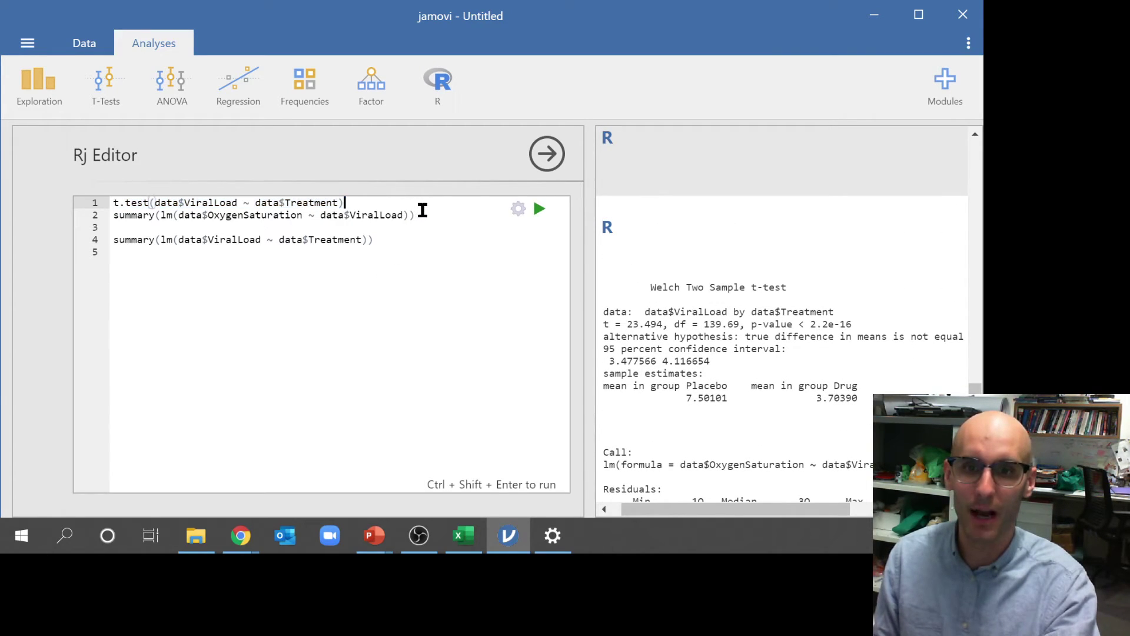
left_click_drag(419, 215, 112, 217)
Scroll through the output and select line 4, summary(lm(data$ViralLoad ~ data$Treatment))
scroll(778, 355, "down", 3)
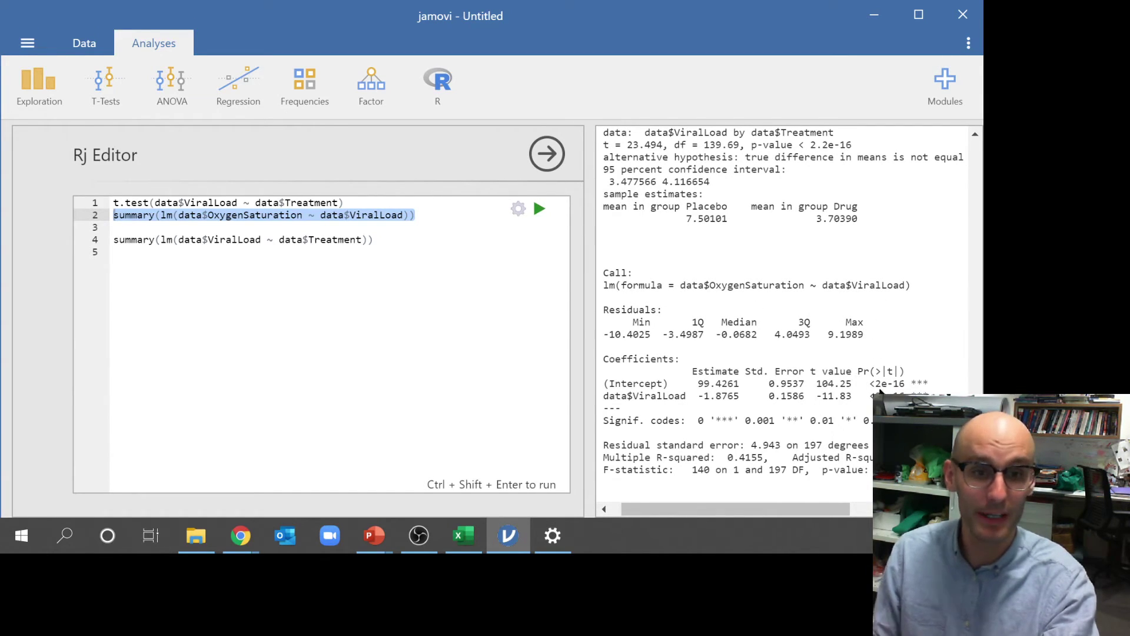
scroll(853, 383, "down", 5)
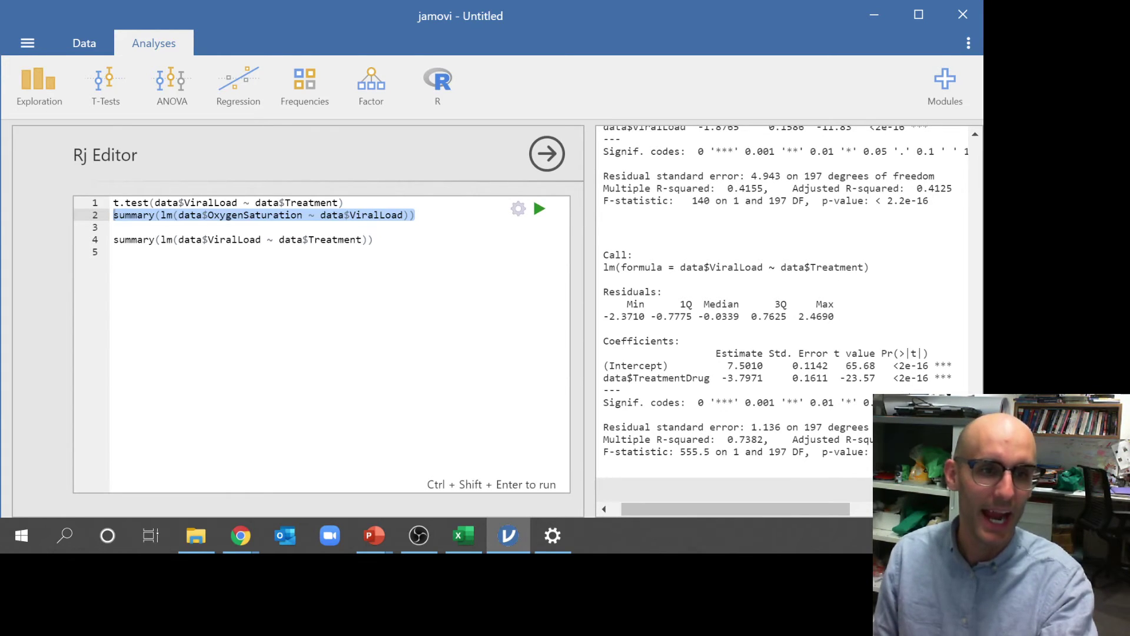
scroll(815, 381, "up", 5)
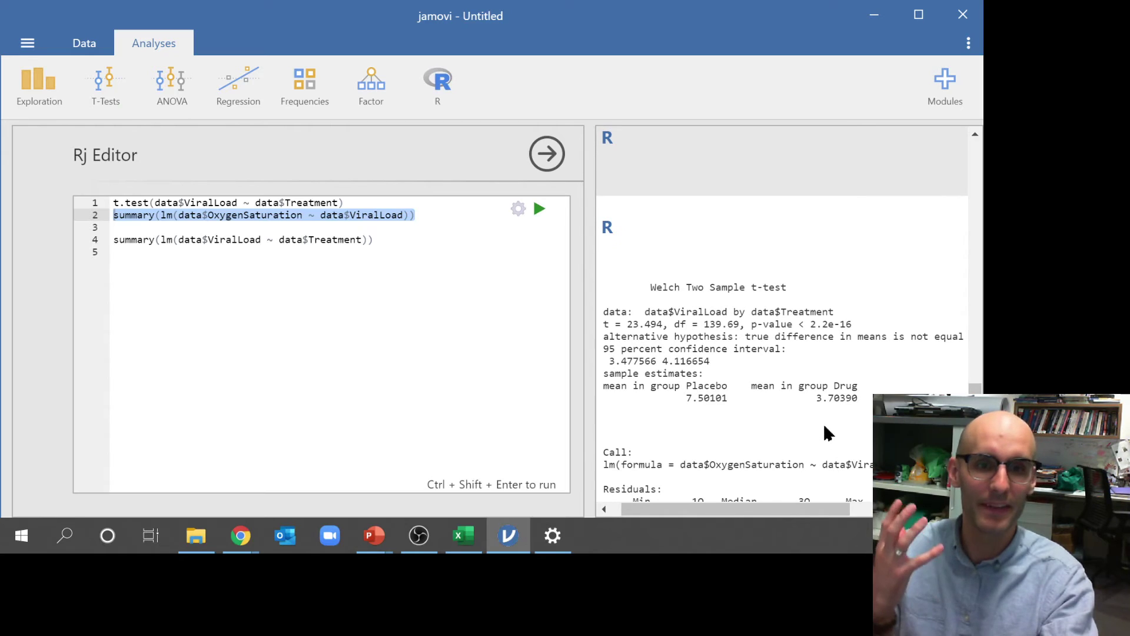
scroll(798, 411, "down", 3)
scroll(789, 426, "down", 3)
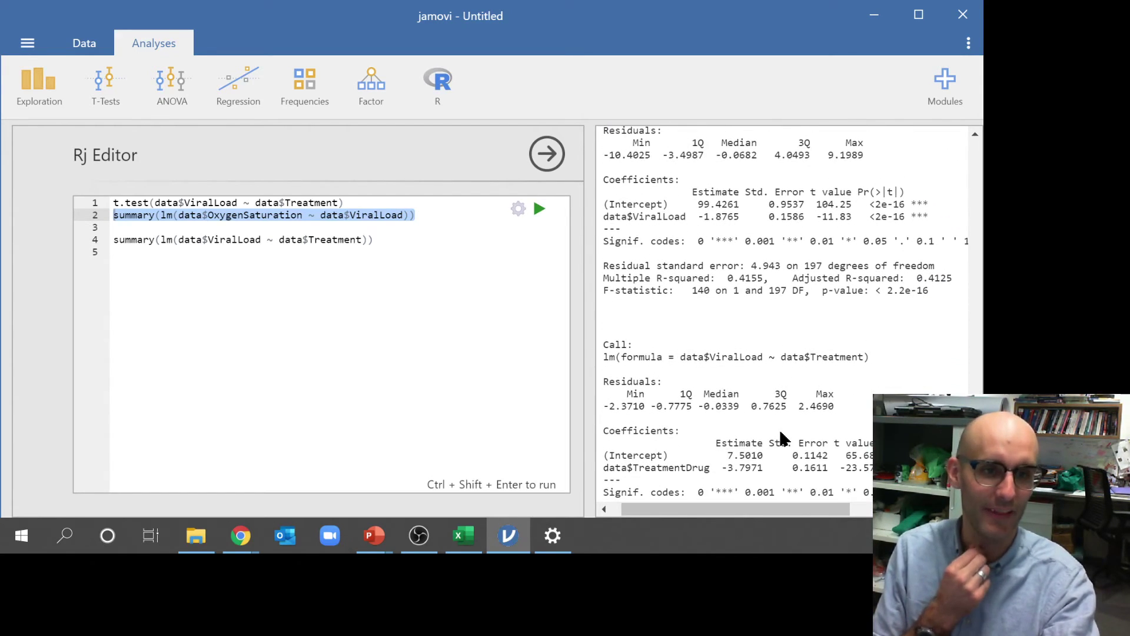
scroll(753, 442, "down", 1)
scroll(751, 430, "up", 5)
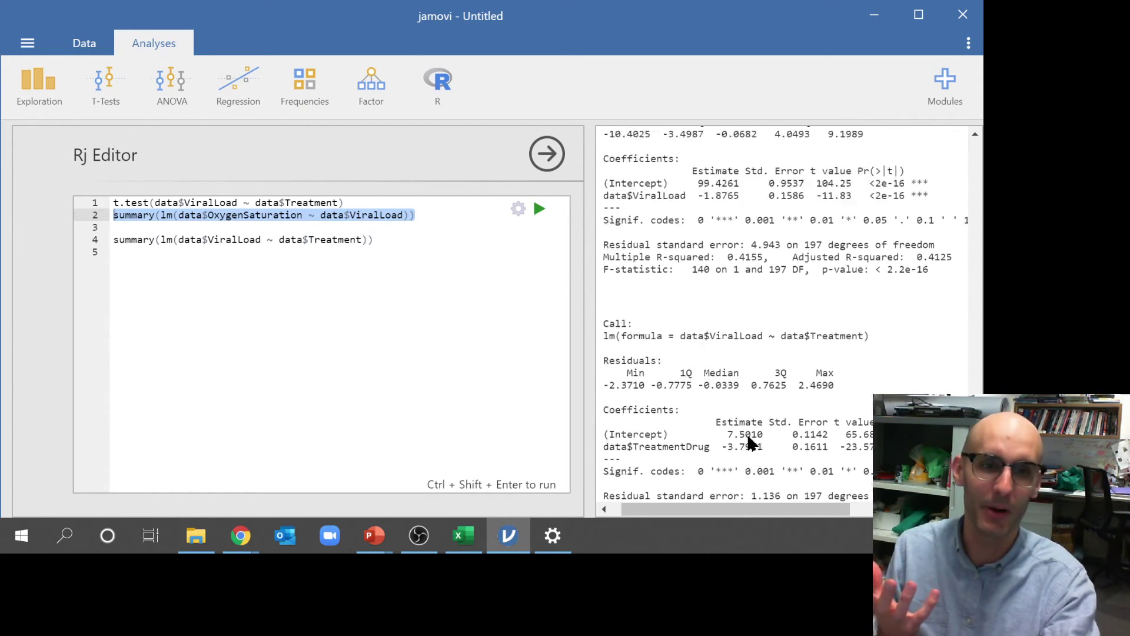
scroll(751, 440, "down", 2)
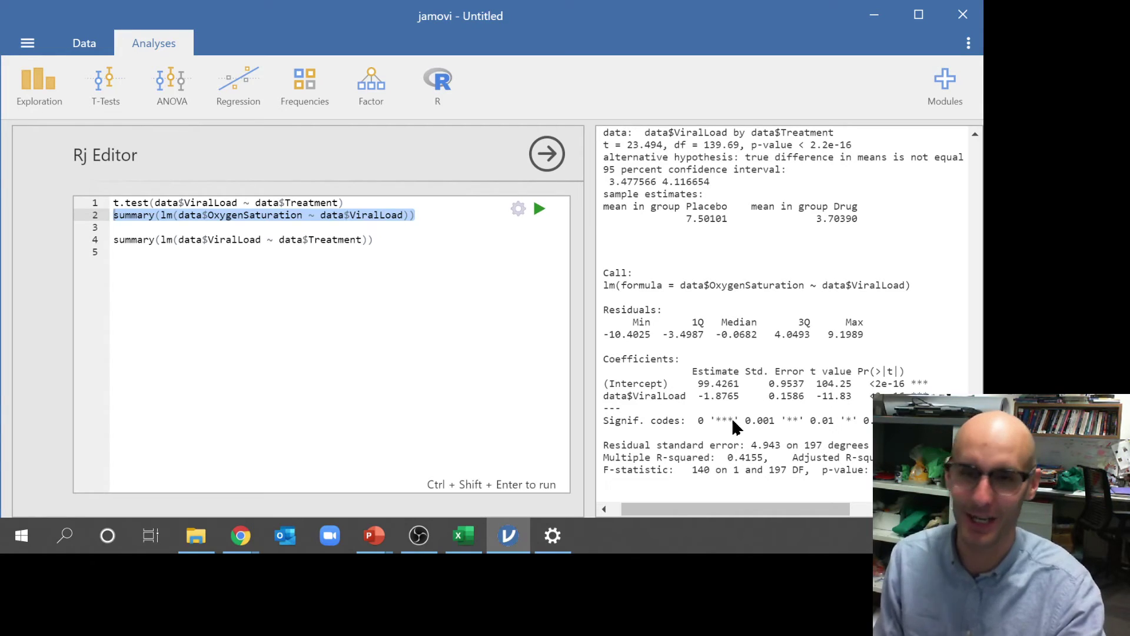
left_click(118, 240)
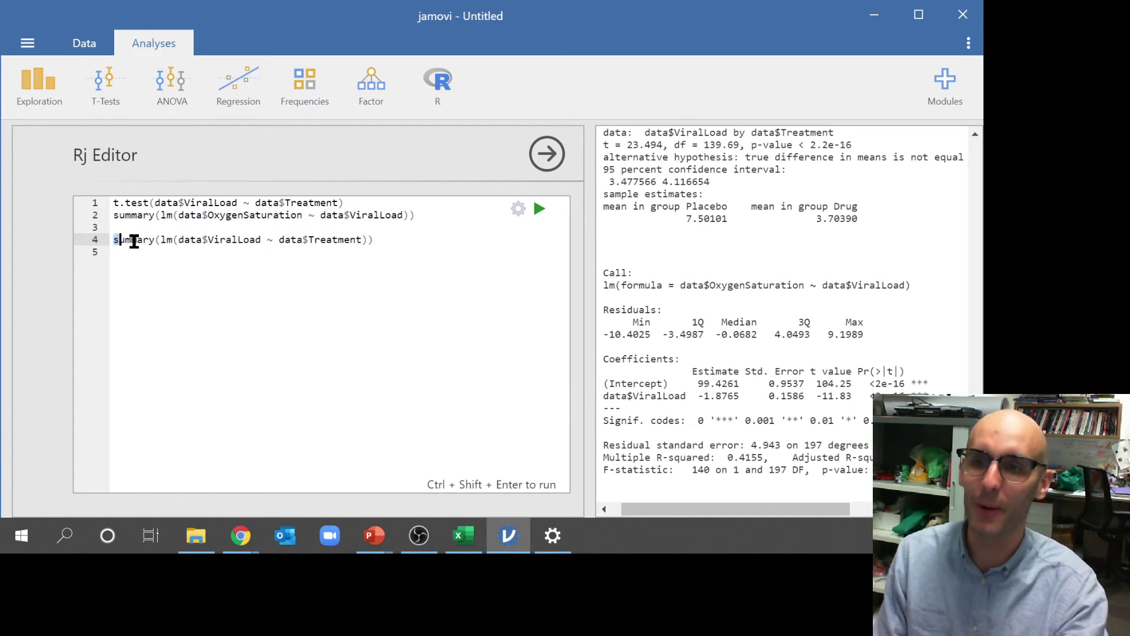
left_click_drag(134, 242, 375, 240)
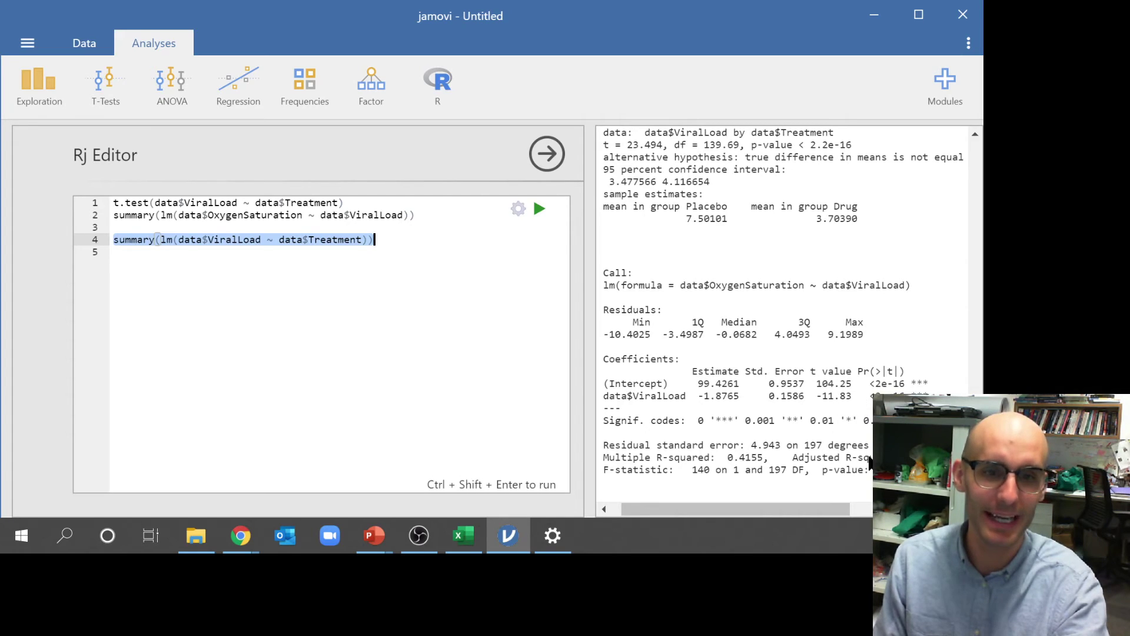
scroll(857, 428, "down", 2)
scroll(857, 428, "down", 4)
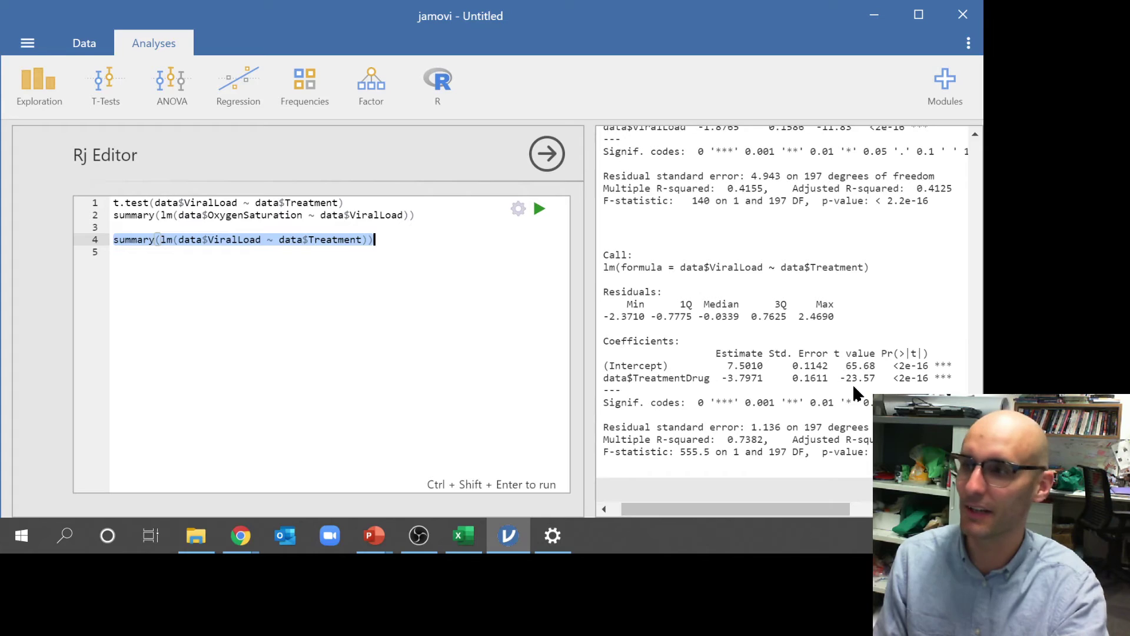
scroll(649, 290, "up", 8)
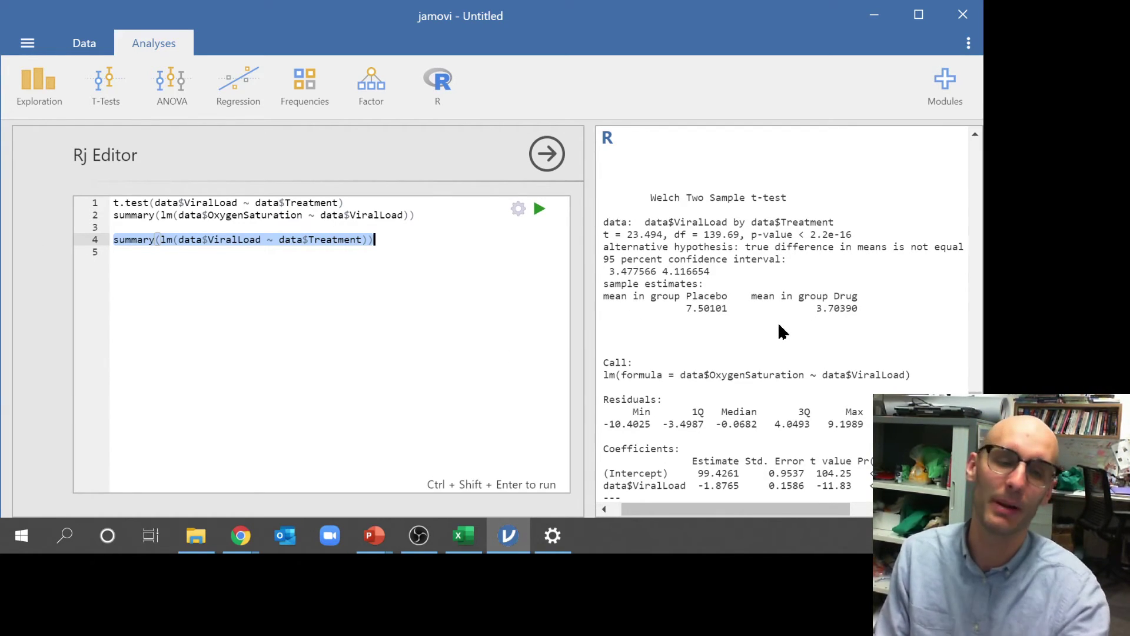
scroll(795, 346, "down", 6)
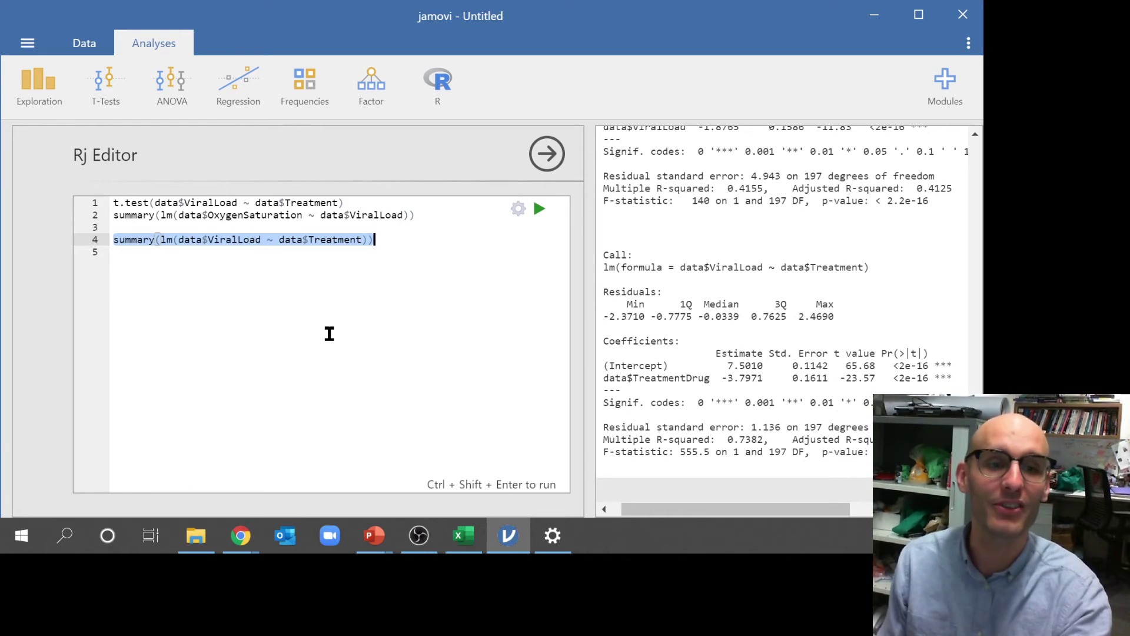
Insert a blank line above the OxygenSaturation summary and copy the ViralLoad summary line
left_click(134, 227)
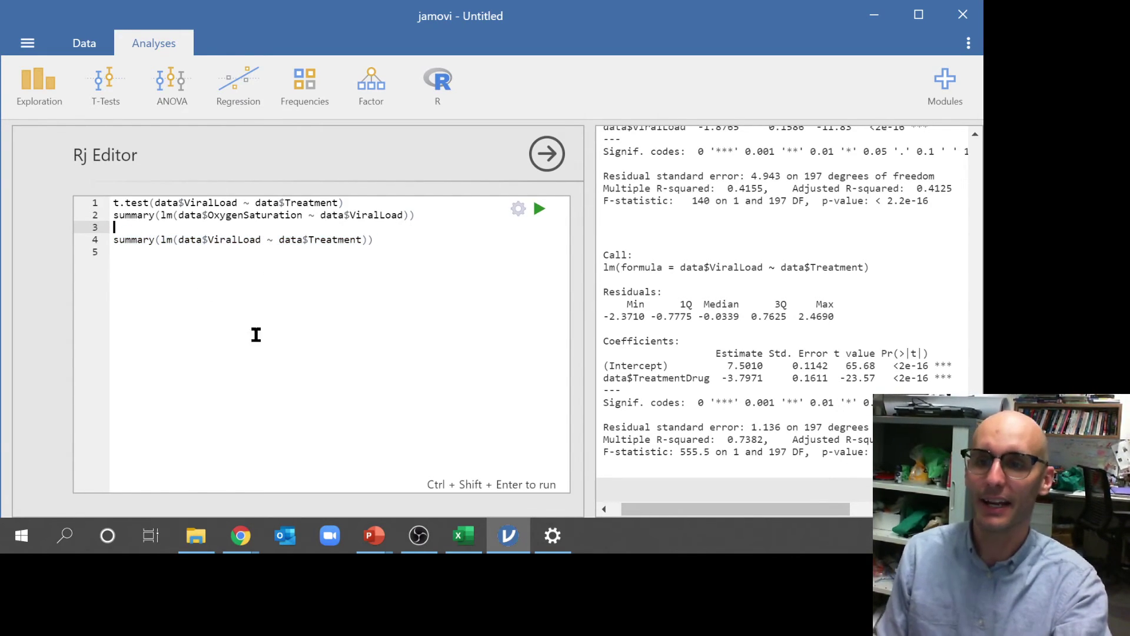
left_click(113, 215)
key("Return")
left_click(383, 253)
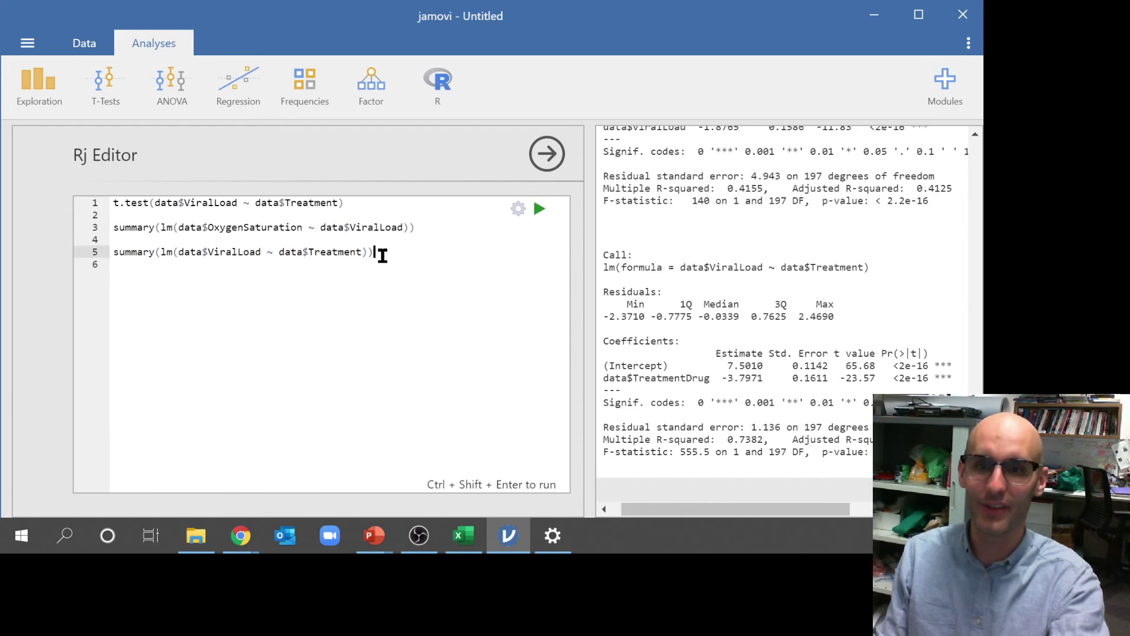
left_click_drag(383, 253, 61, 169)
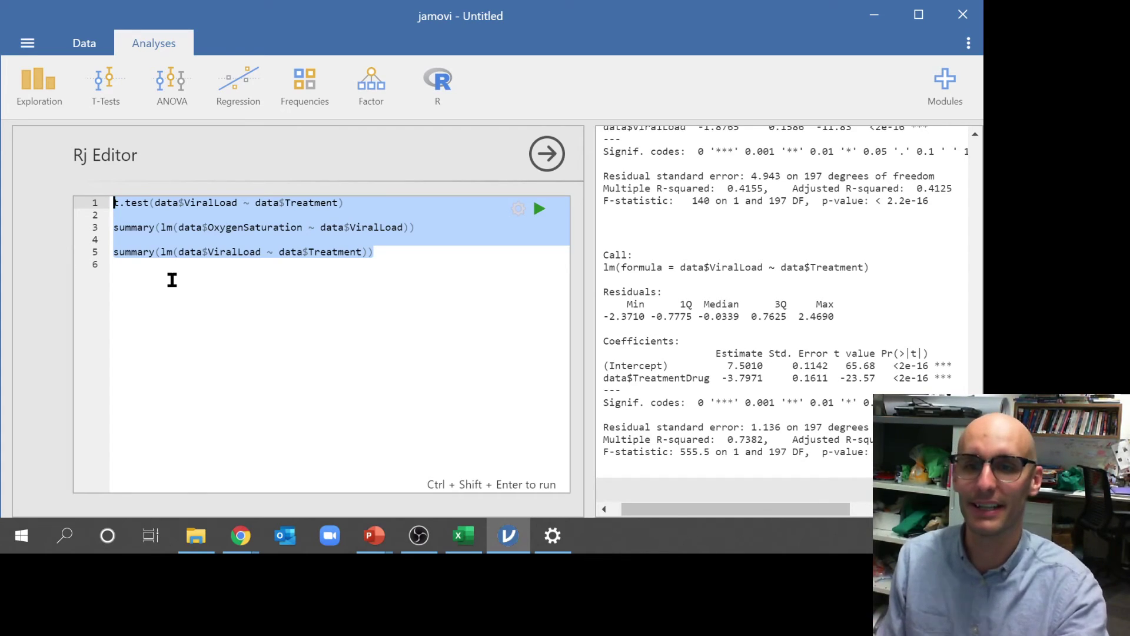
left_click(171, 280)
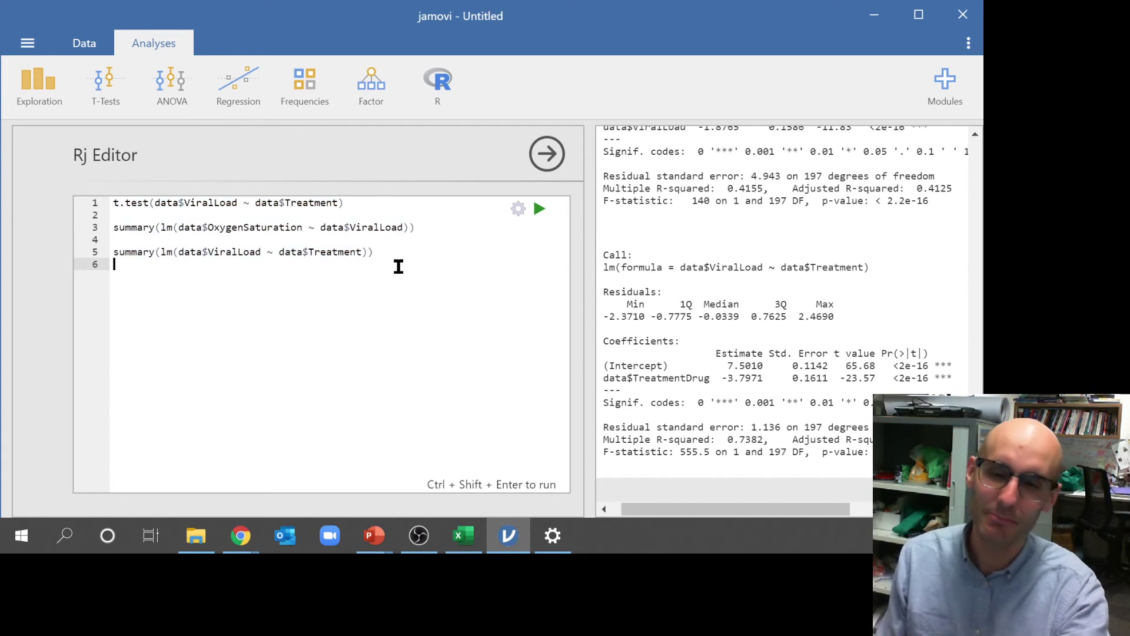
left_click_drag(379, 252, 109, 252)
key("ctrl+c")
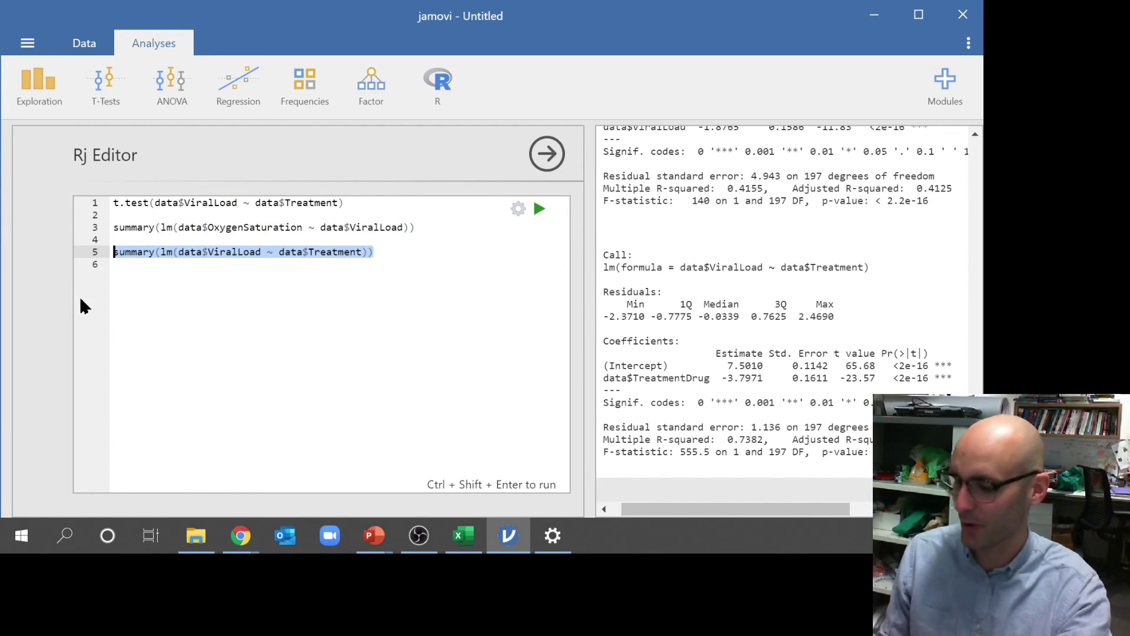
Paste the ViralLoad summary as line 8 and change lm to aov
left_click(127, 278)
key("Return")
key("Return")
key("ctrl+v")
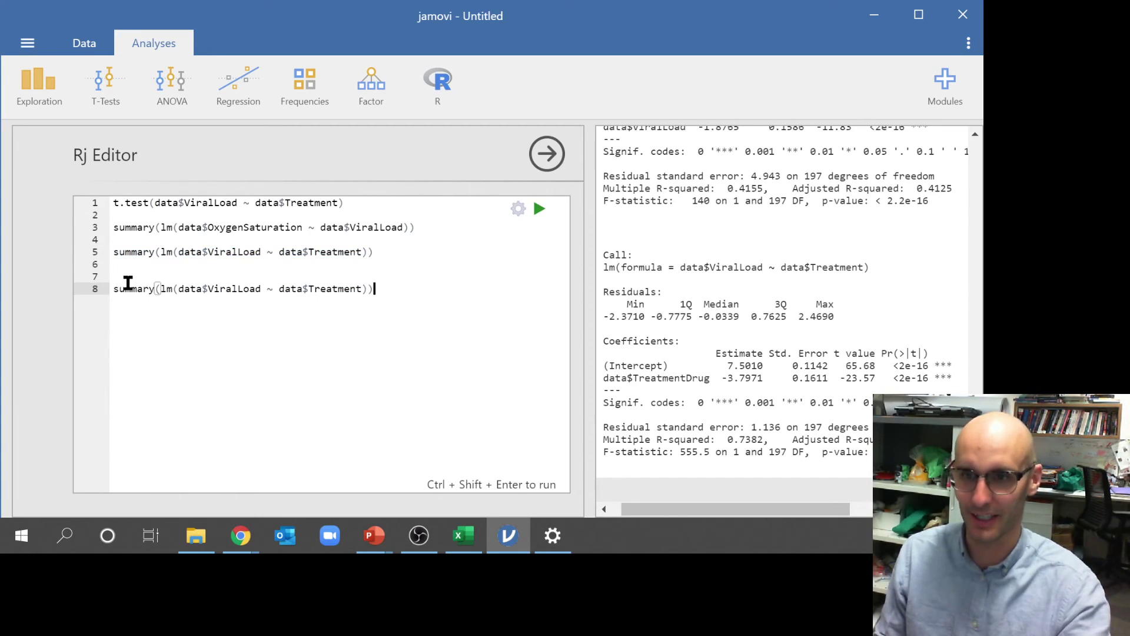
double_click(167, 288)
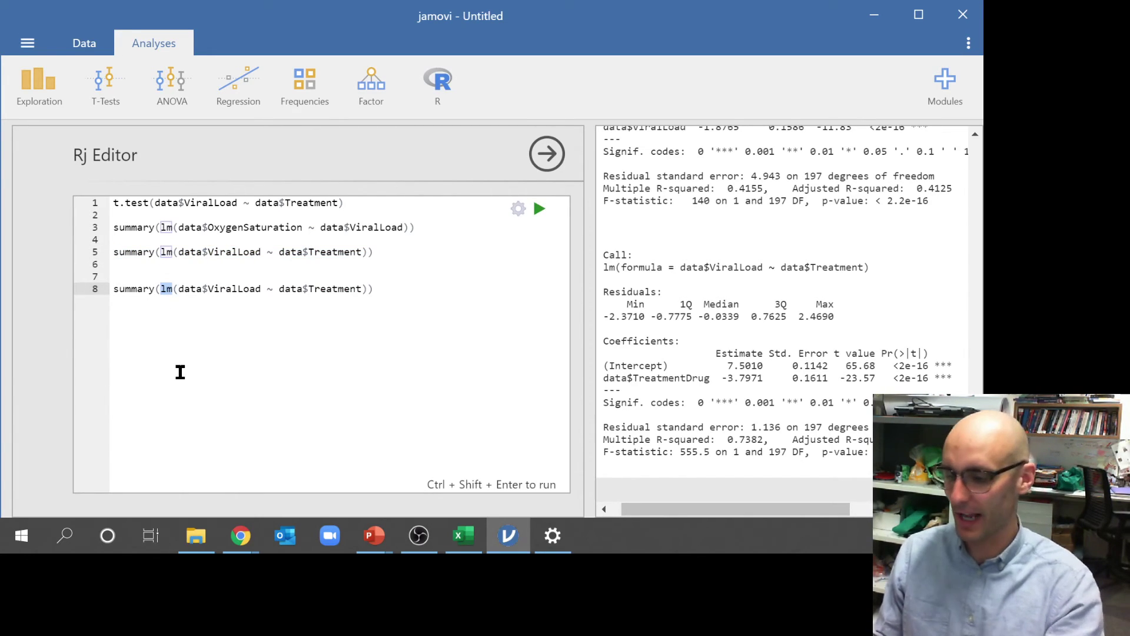
type("aov")
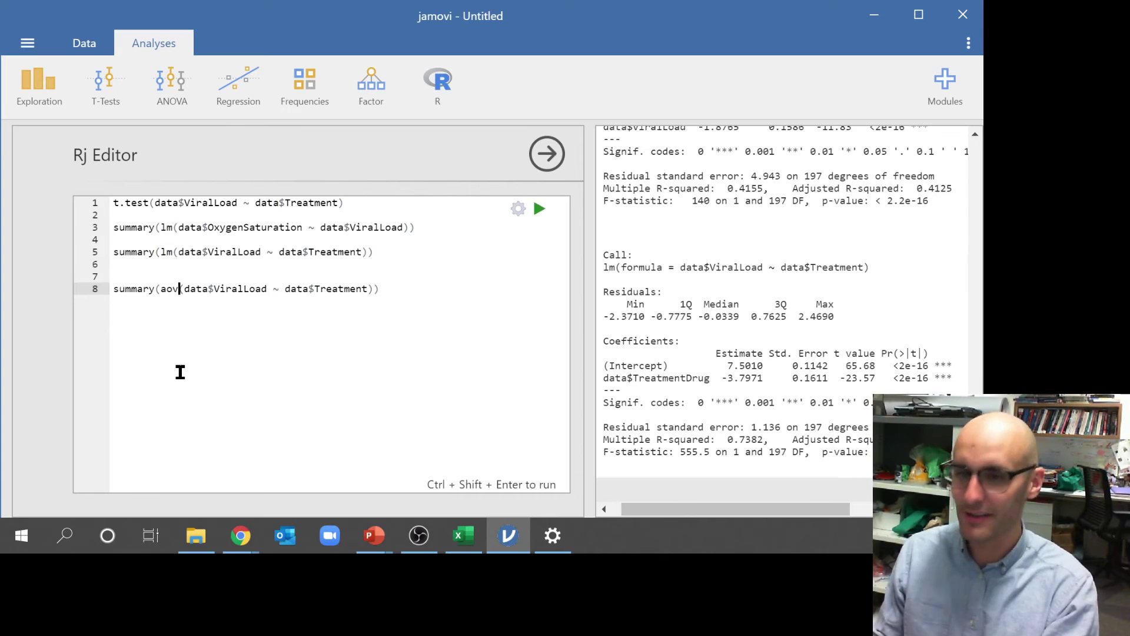
double_click(162, 289)
Check the aov formula on line 8 and the OxygenSaturation line, leaving nothing selected
mouse_move(196, 535)
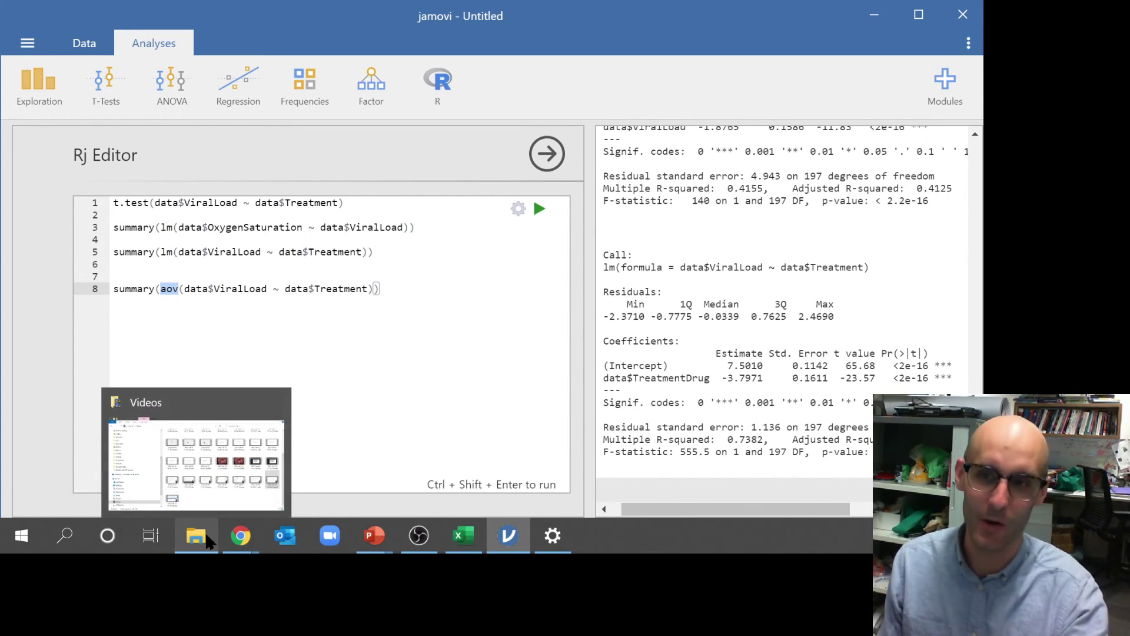
left_click(157, 288)
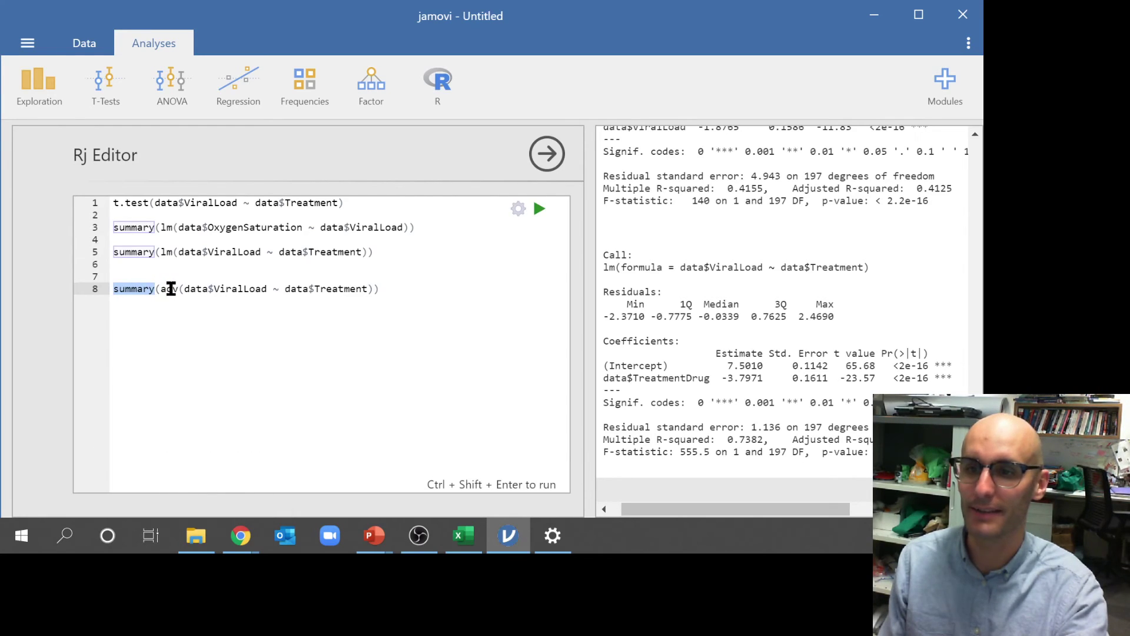
left_click(178, 288)
left_click_drag(184, 289, 378, 285)
left_click(530, 283)
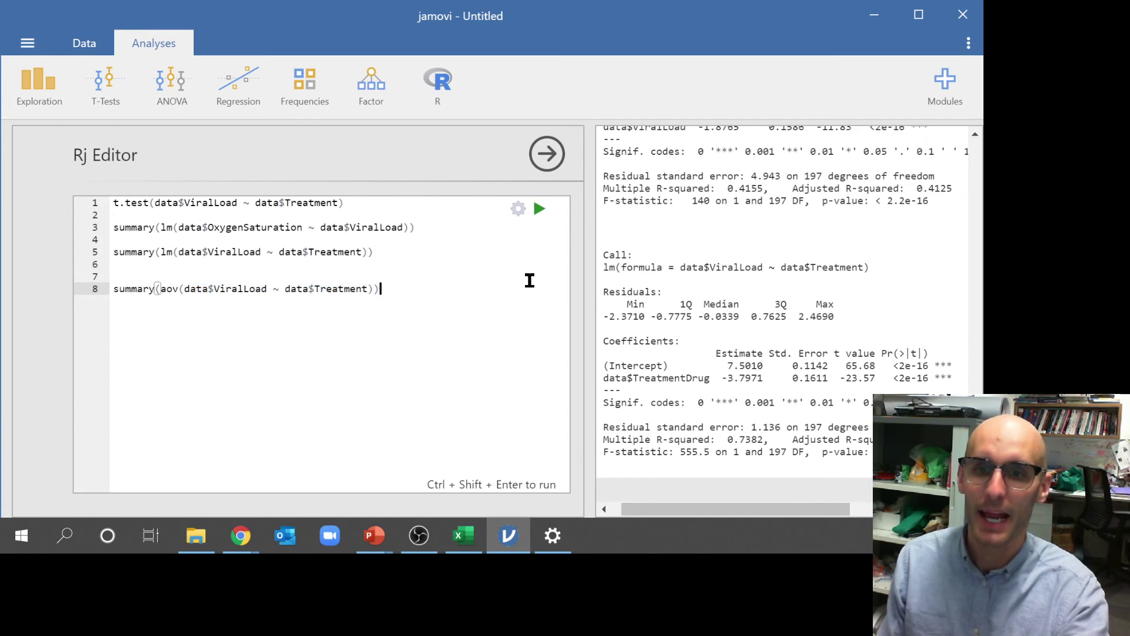
left_click_drag(429, 228, 51, 228)
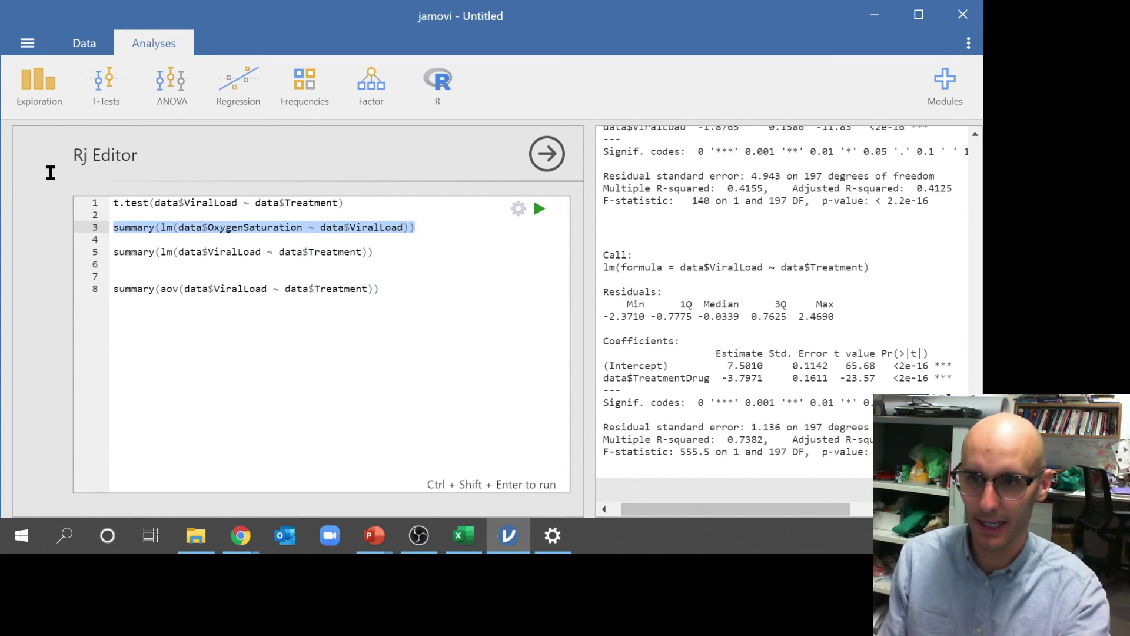
left_click(548, 310)
Rerun the script and scroll the output to the aov ANOVA table for ViralLoad by Treatment
left_click(538, 222)
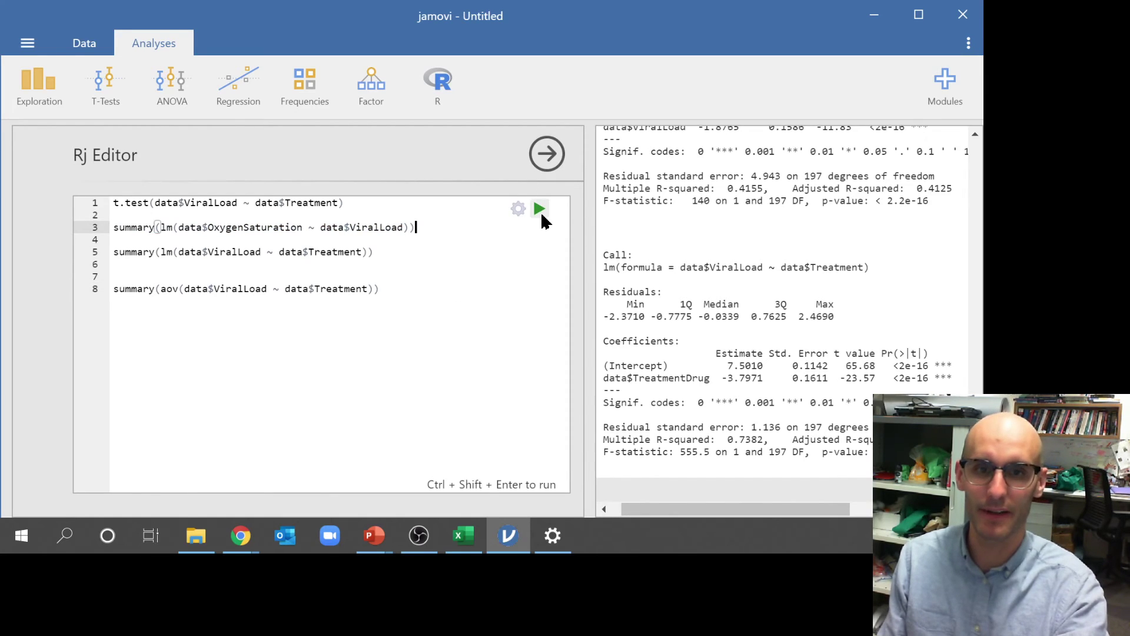
left_click(539, 210)
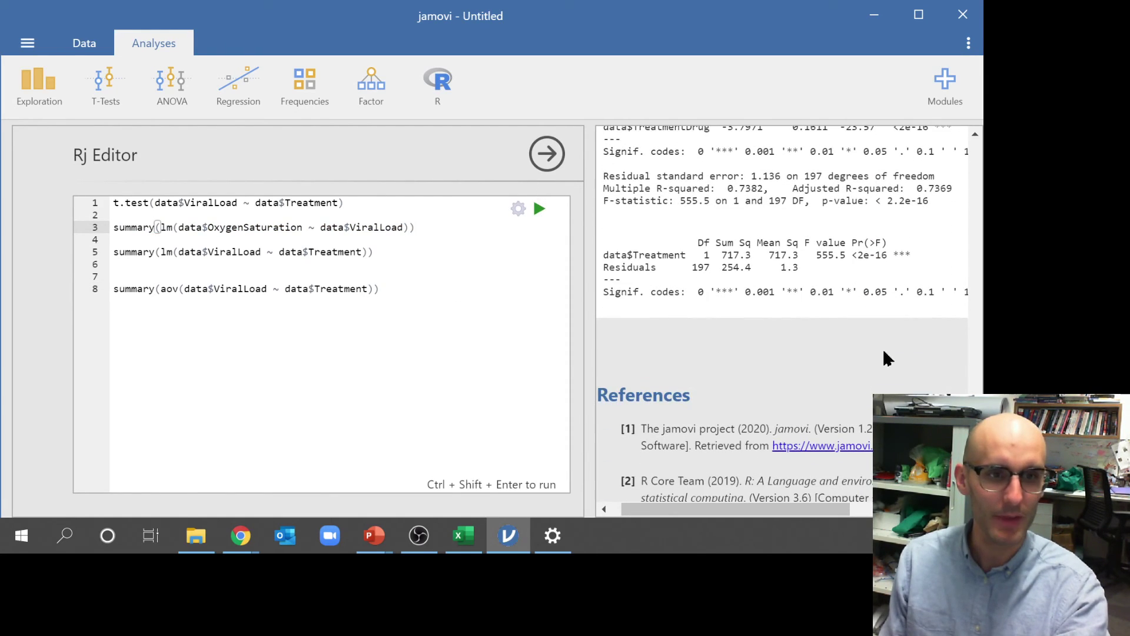
scroll(841, 325, "up", 2)
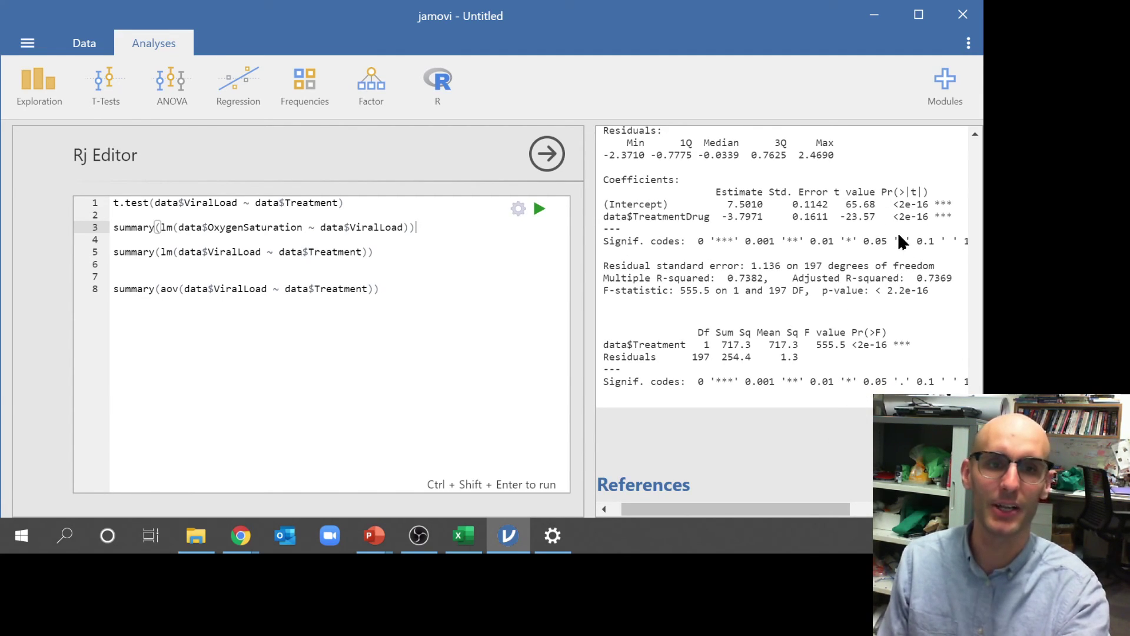
scroll(773, 288, "up", 8)
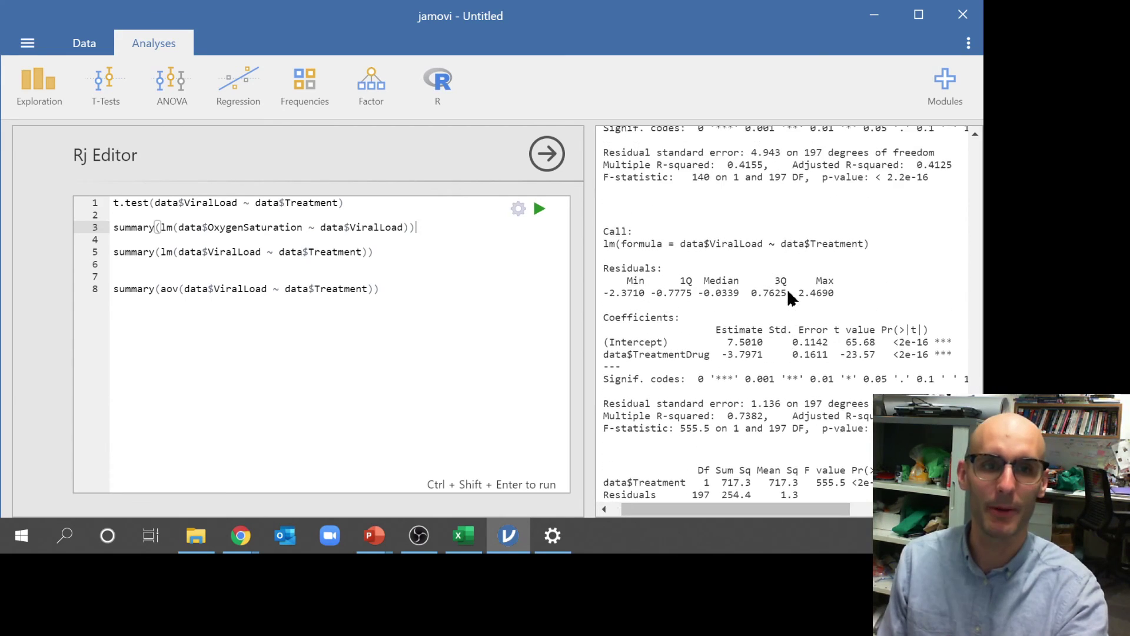
scroll(778, 338, "up", 3)
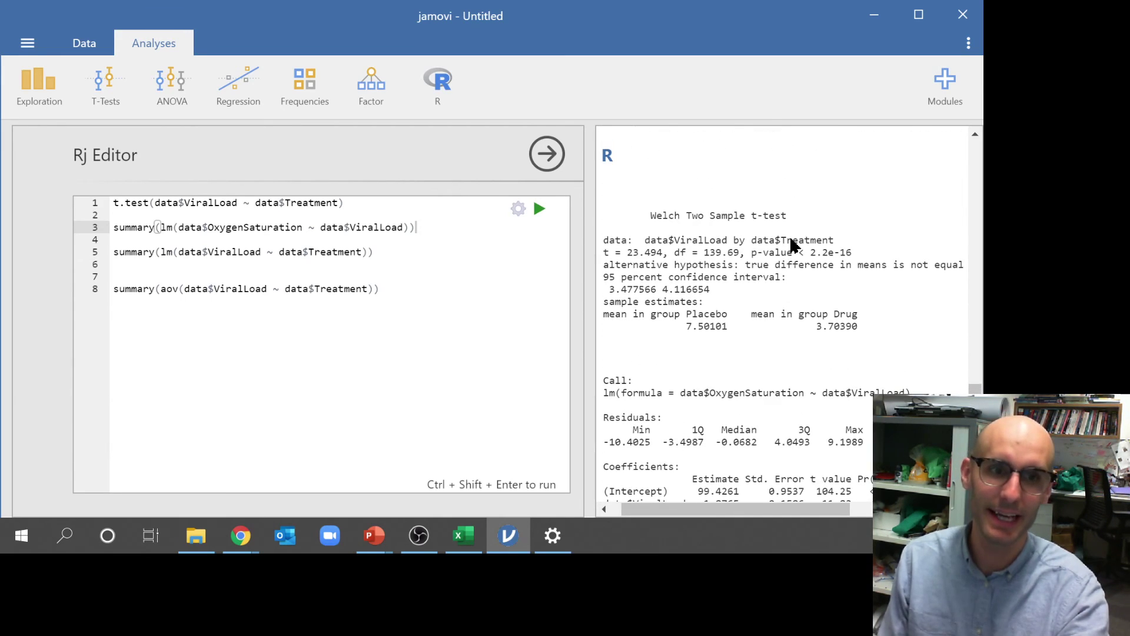
left_click_drag(372, 289, 180, 291)
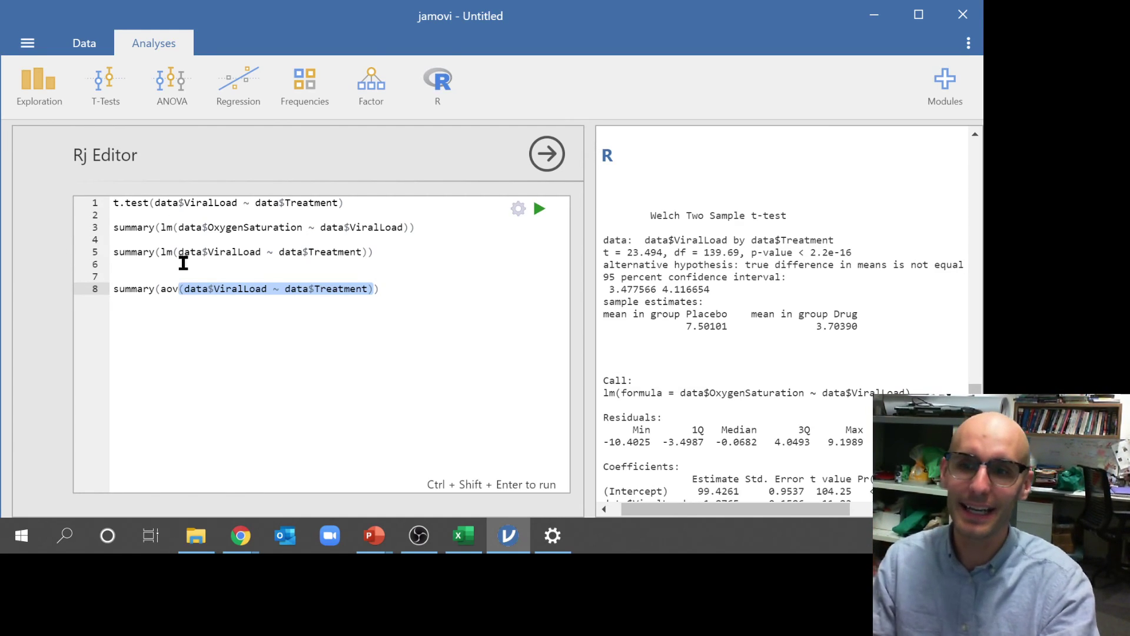
left_click(372, 289)
type(")")
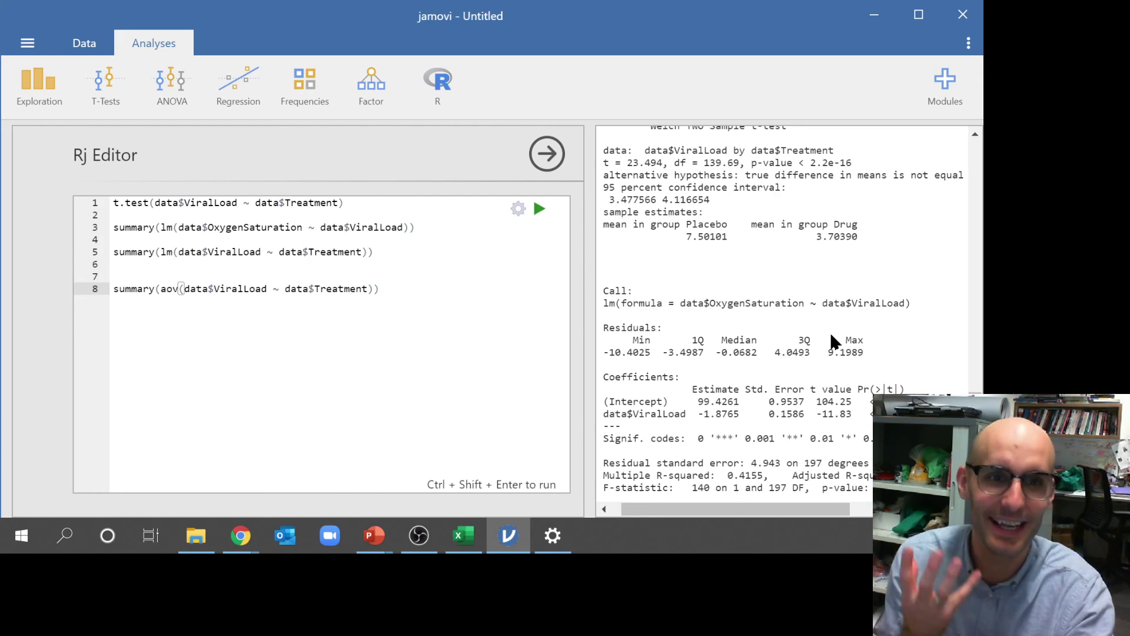
left_click(393, 313)
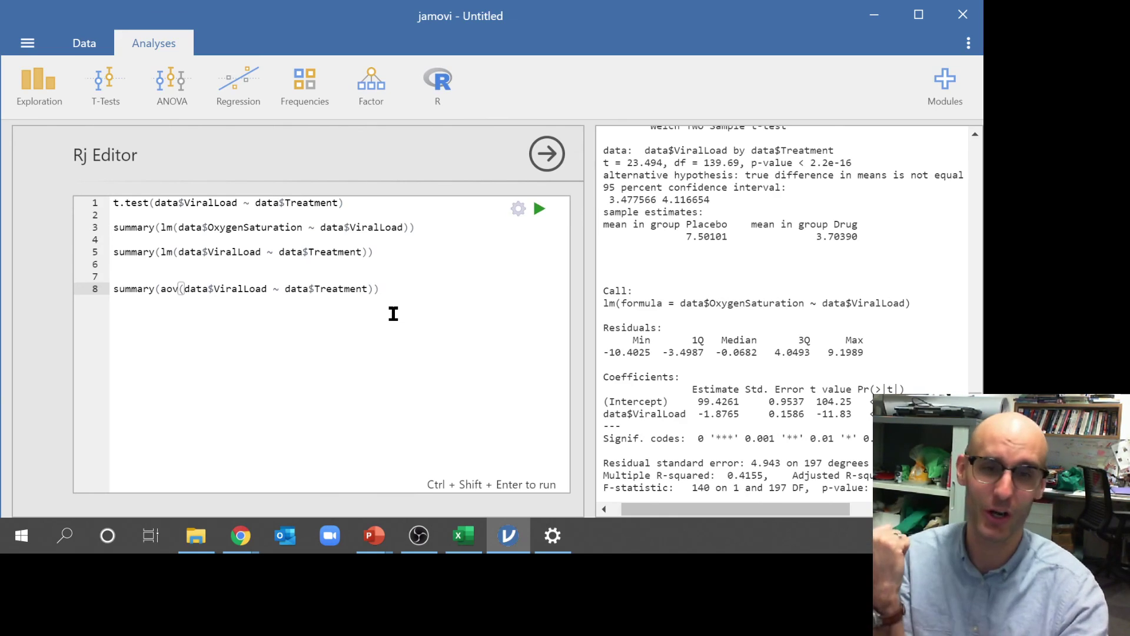
scroll(801, 387, "down", 8)
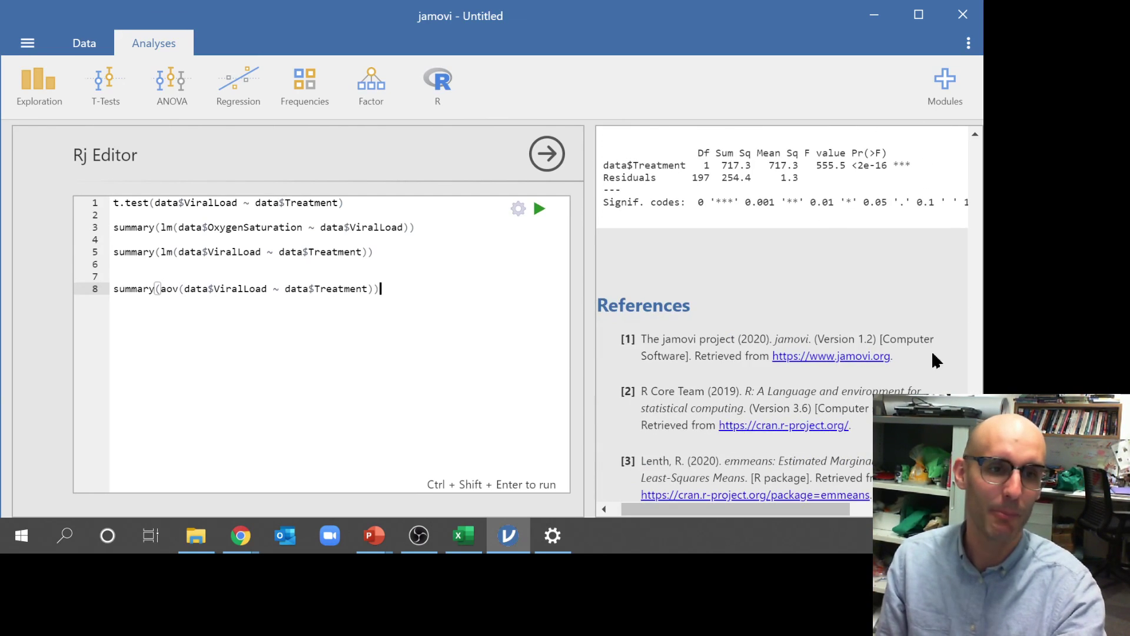